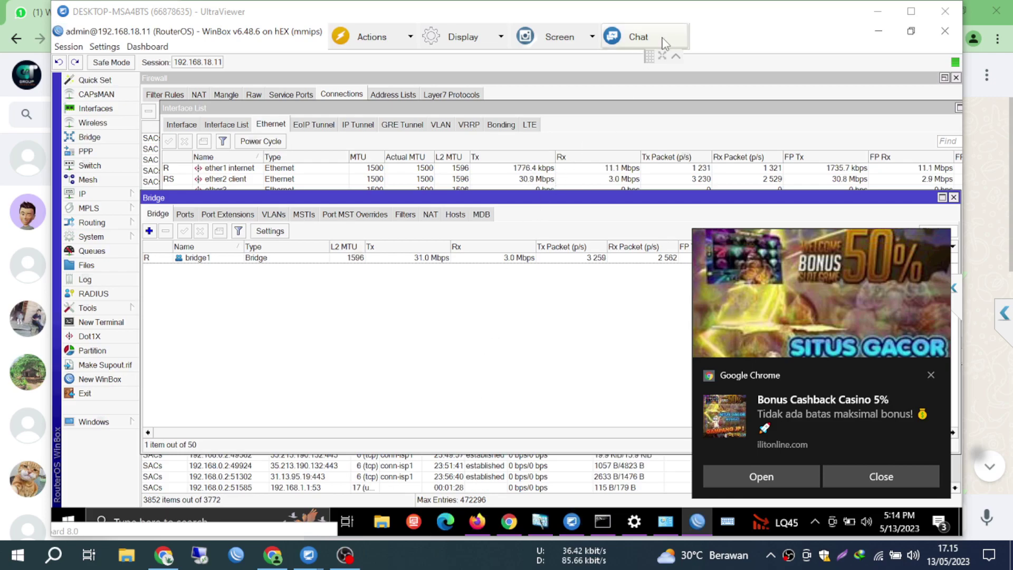
Step: Collapse the remote session's floating toolbar, and read through the client's messages in WhatsApp Web
click(676, 56)
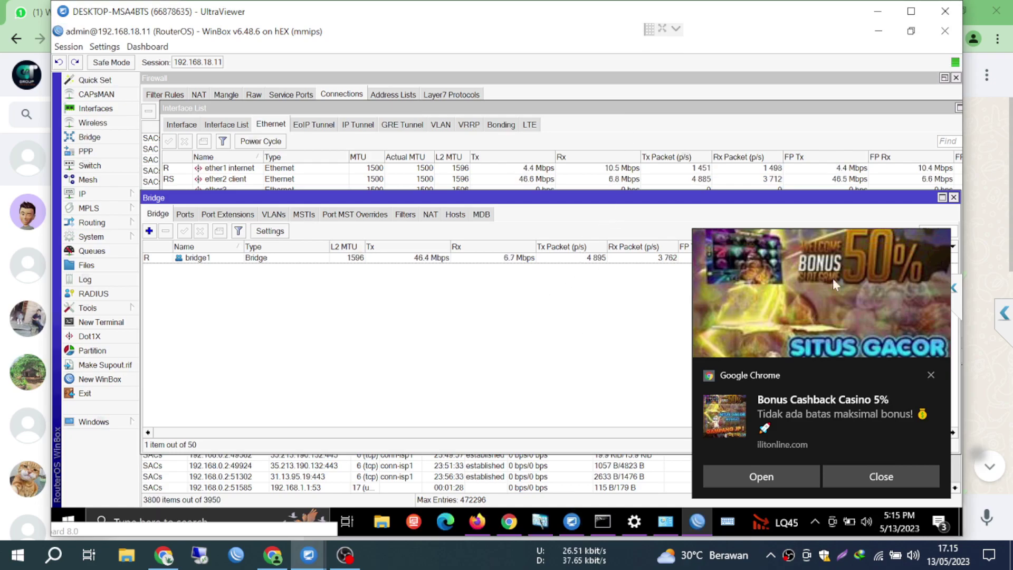
key(alt+Tab)
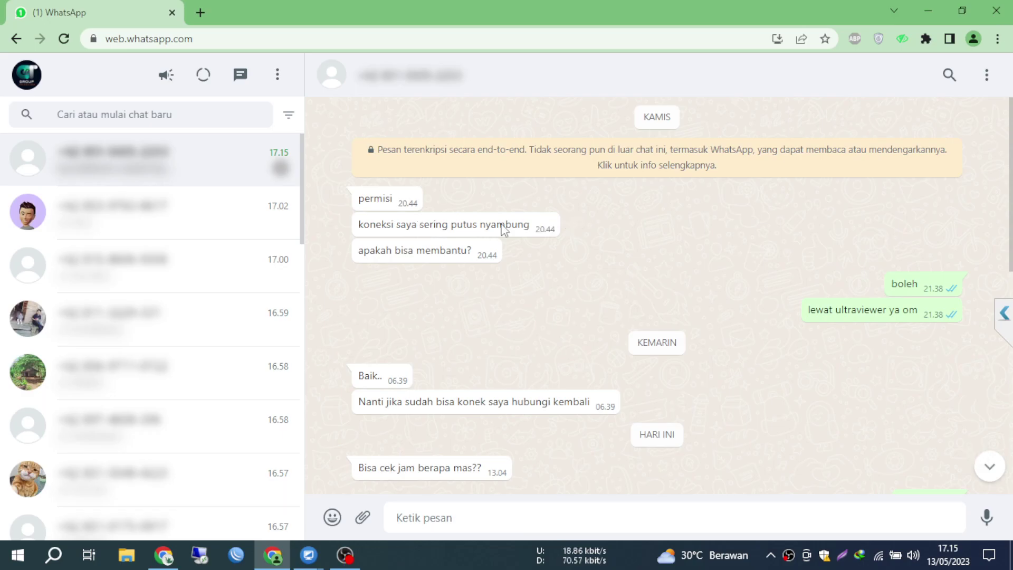
scroll(509, 232, down, 10)
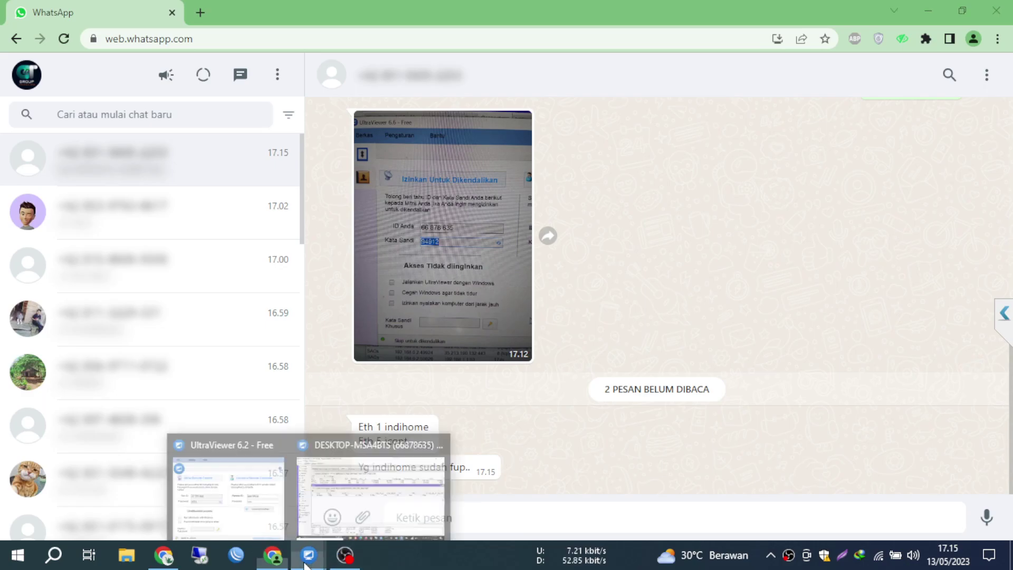
Step: Switch back to the UltraViewer remote desktop session and maximize its window
mouse_move(309, 557)
click(371, 482)
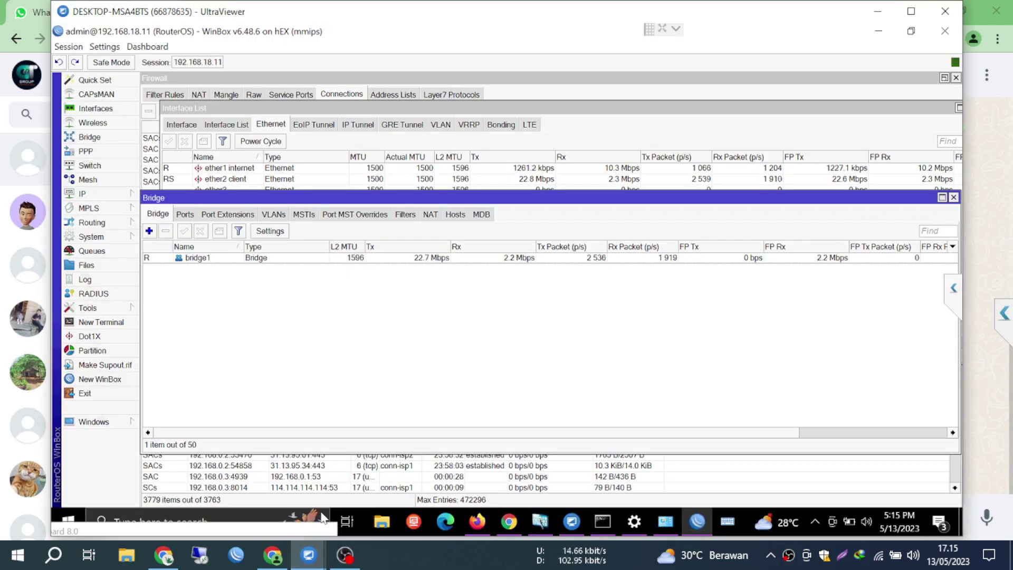
click(911, 11)
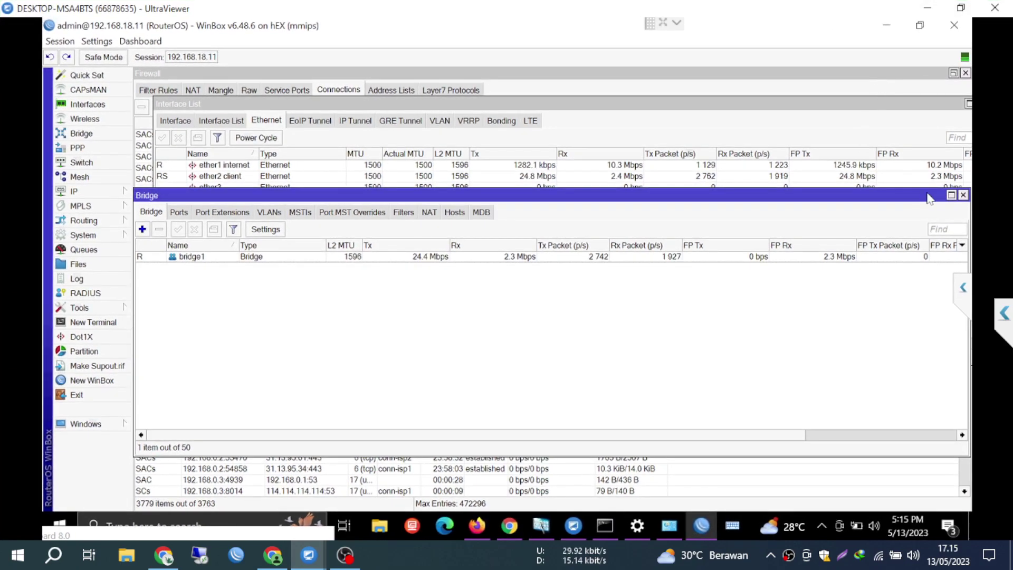
Step: Close the Bridge window and check the traffic of the iconet and ether1 internet interfaces in the Ethernet list
drag(958, 189, 958, 205)
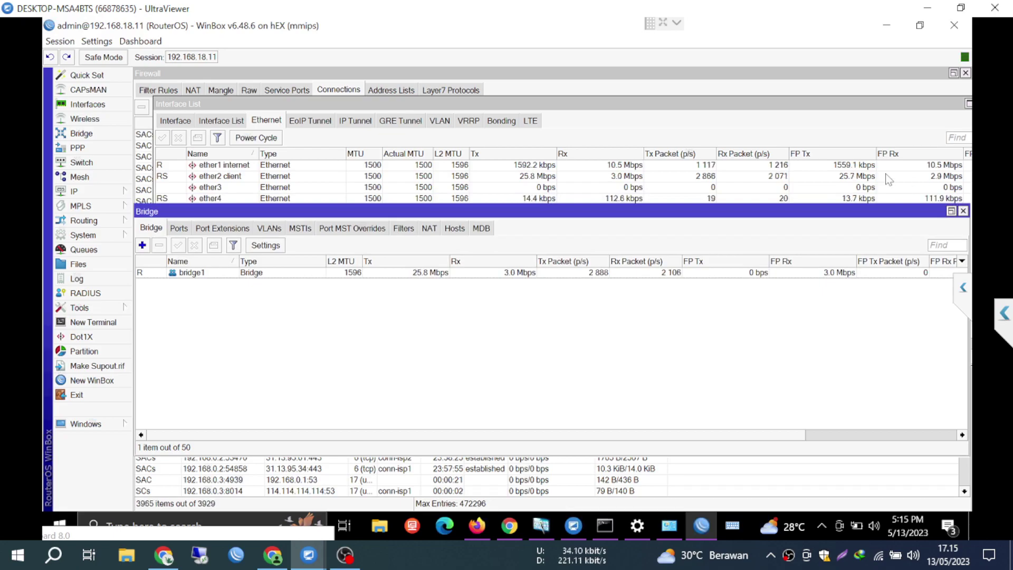
click(890, 178)
click(888, 402)
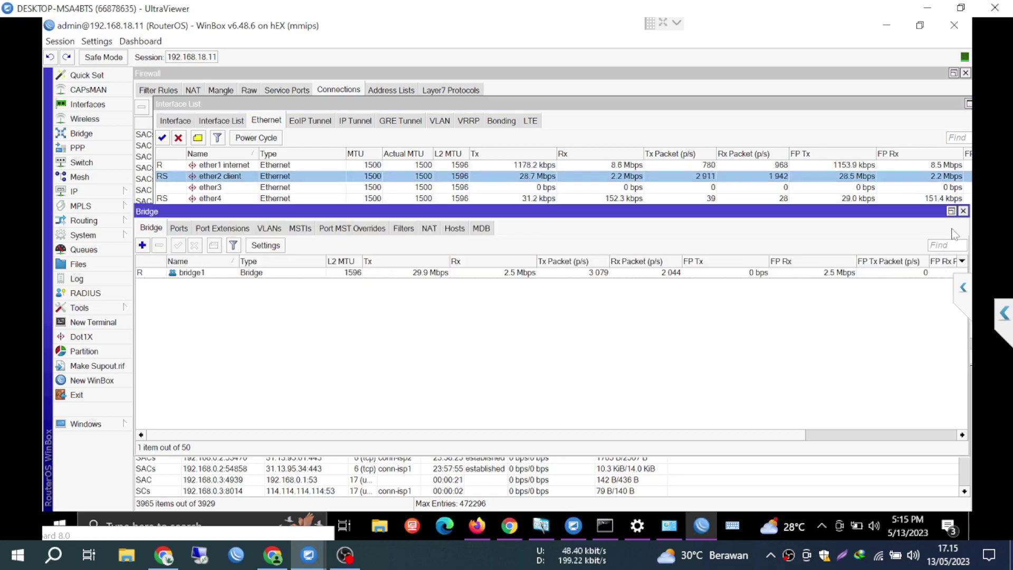
click(961, 212)
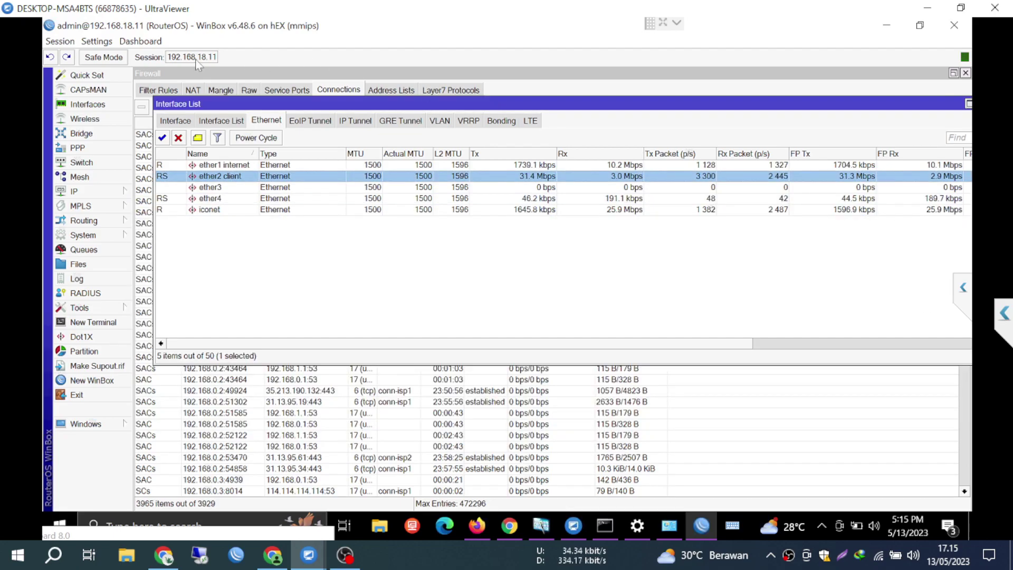
click(235, 211)
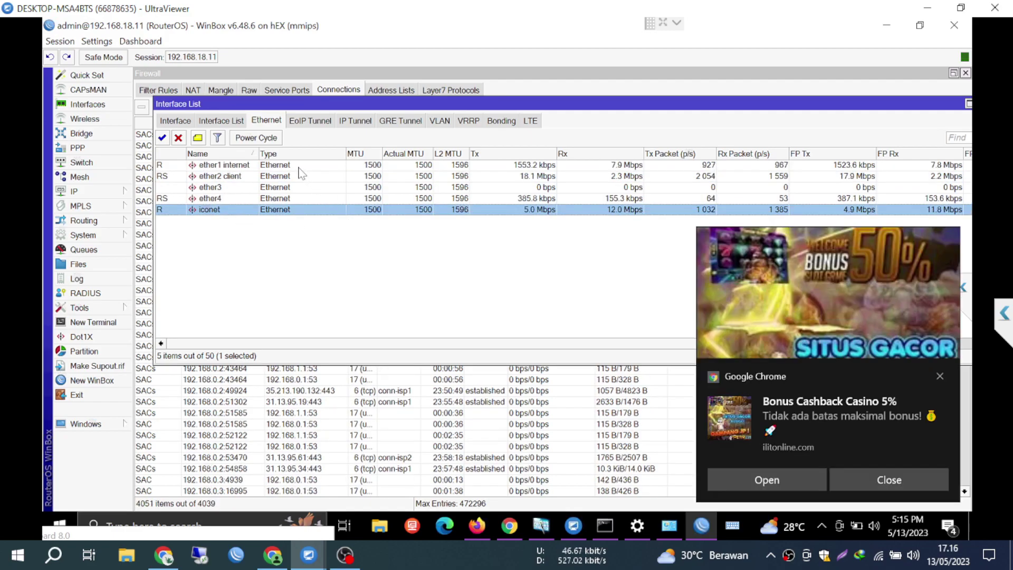
click(299, 168)
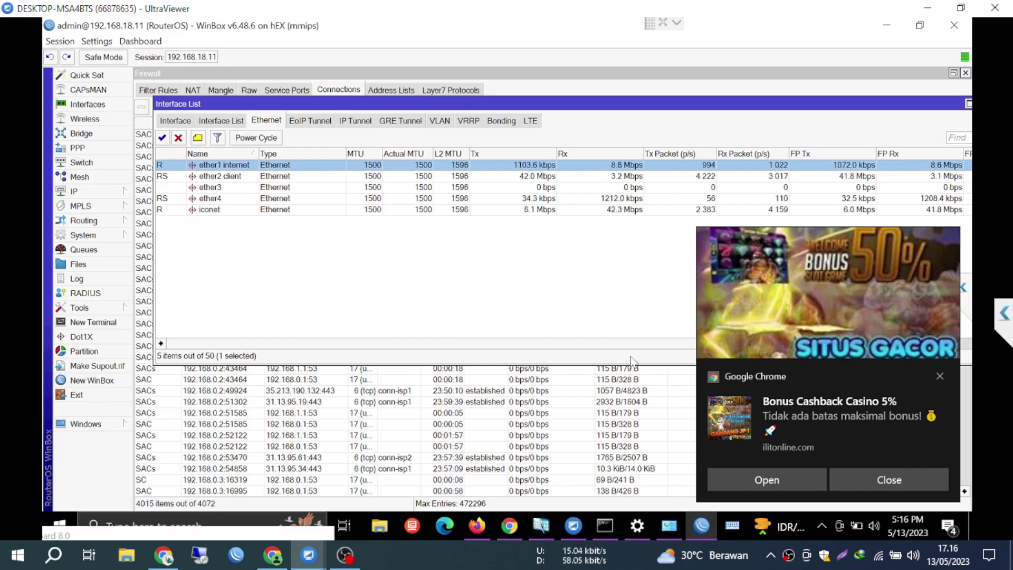
Step: Examine the router's firewall setup: NAT, Mangle, Raw, Service Ports, Connections, Address Lists, Layer7 Protocols and Filter Rules
click(82, 191)
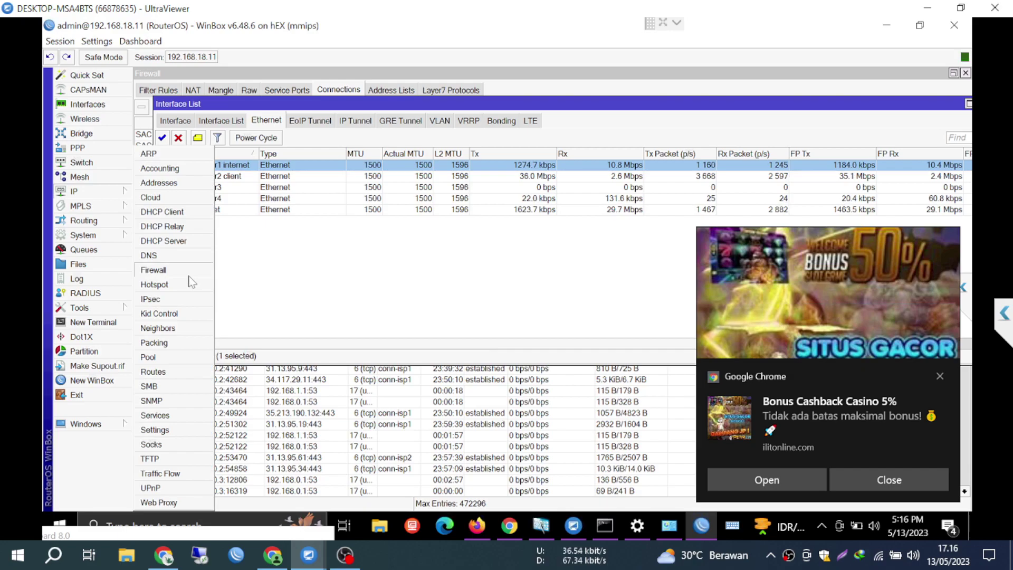
click(174, 270)
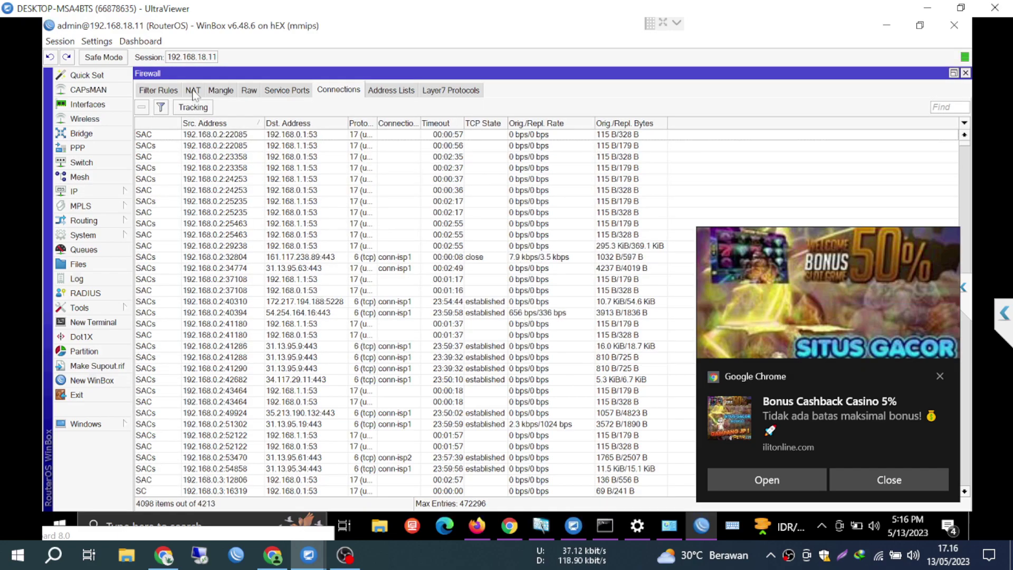
click(193, 90)
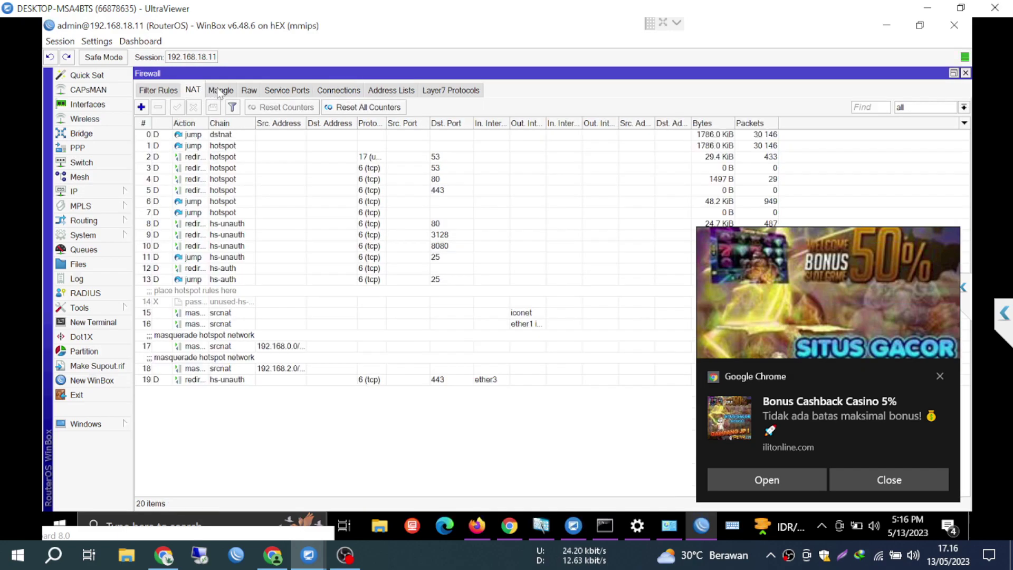
click(220, 90)
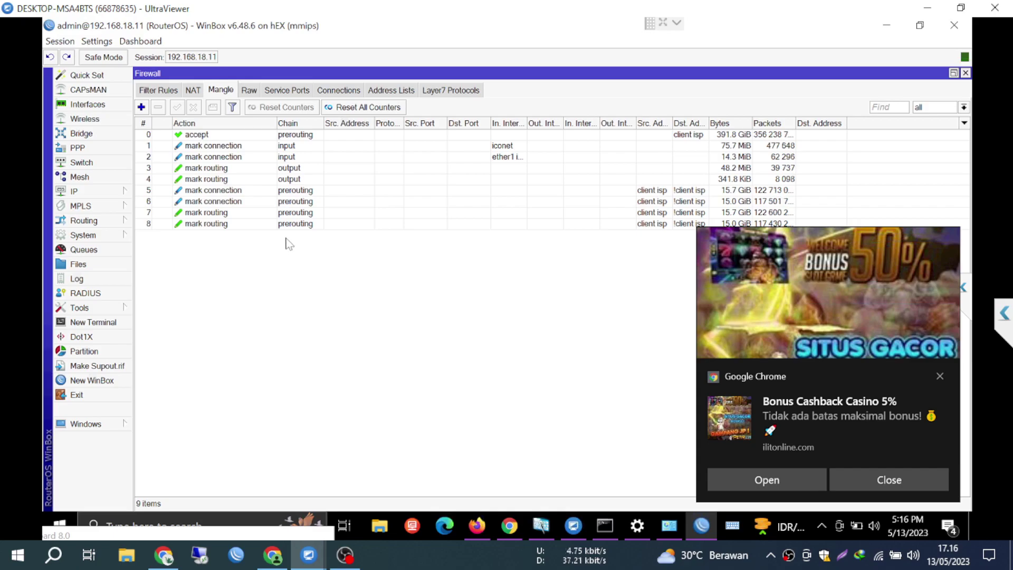
click(246, 90)
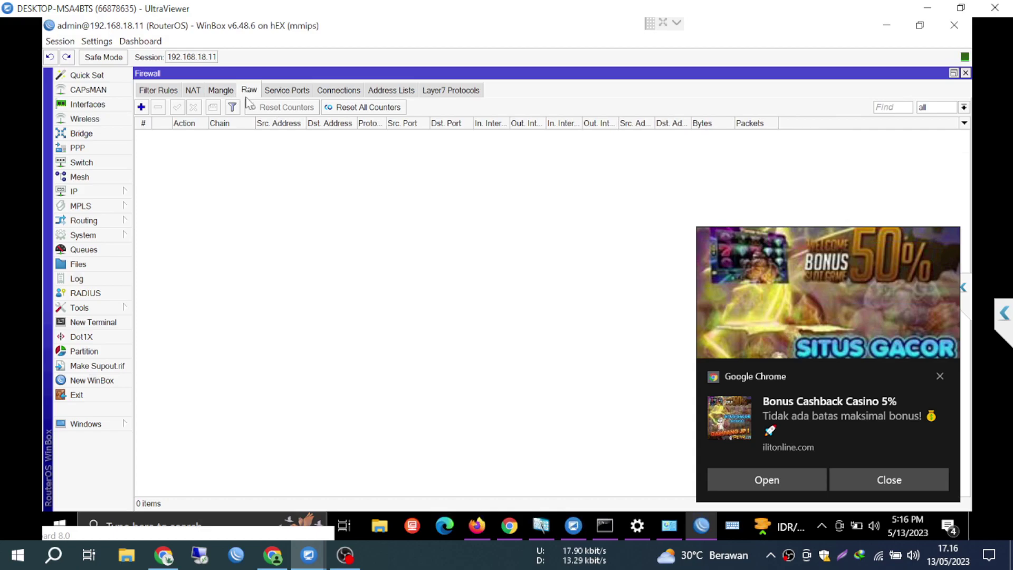
click(279, 91)
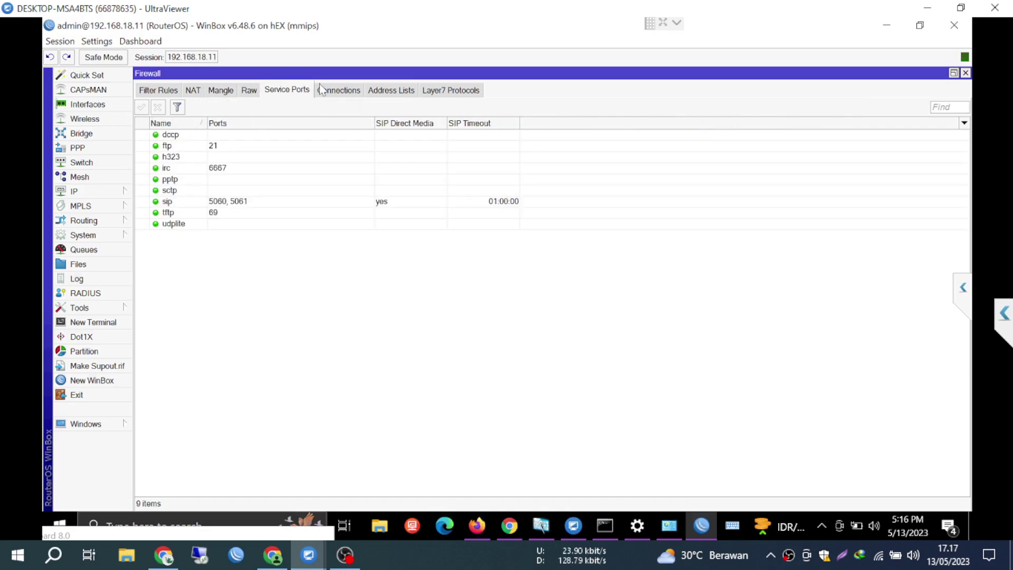
click(327, 92)
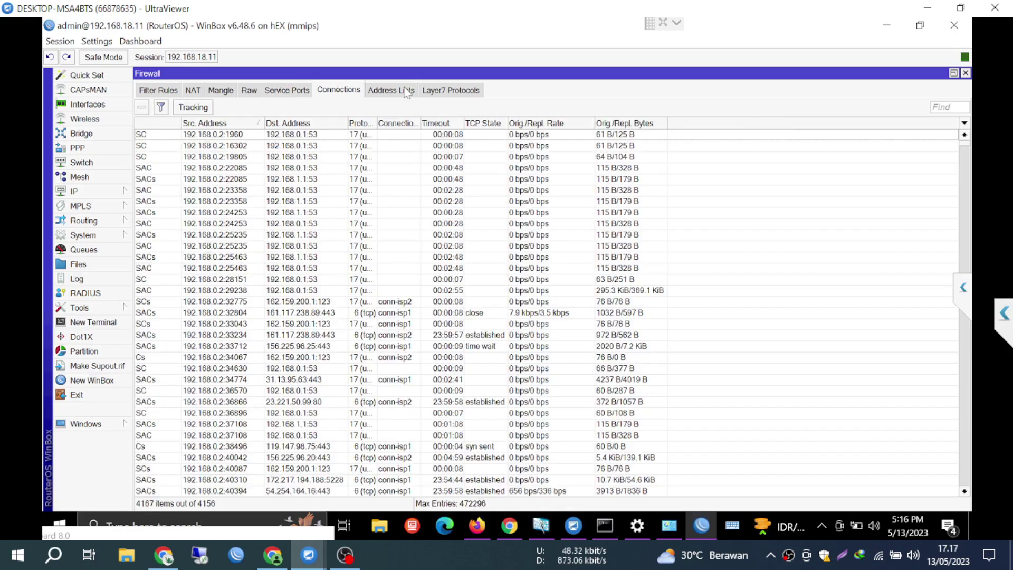
click(404, 94)
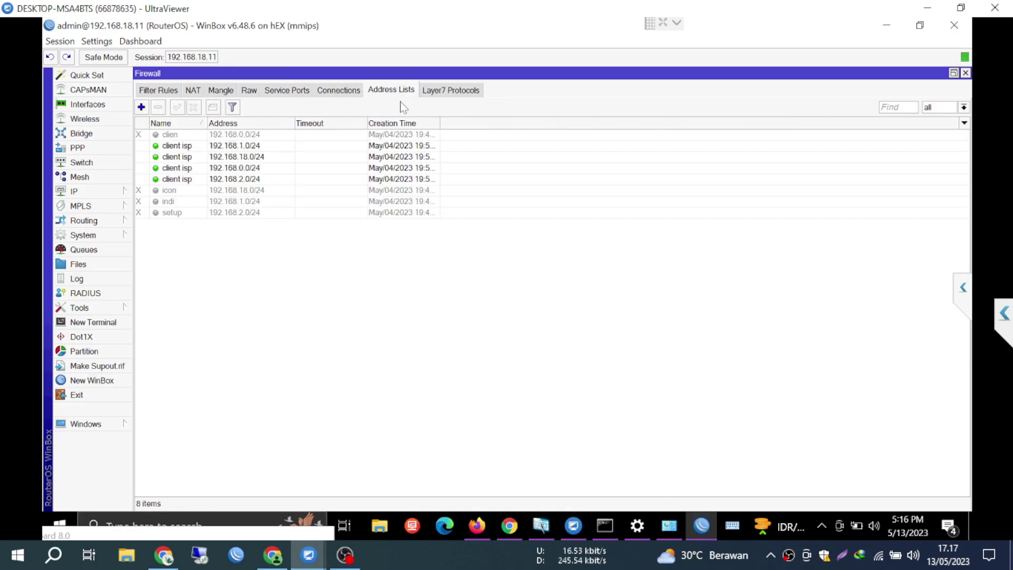
click(438, 95)
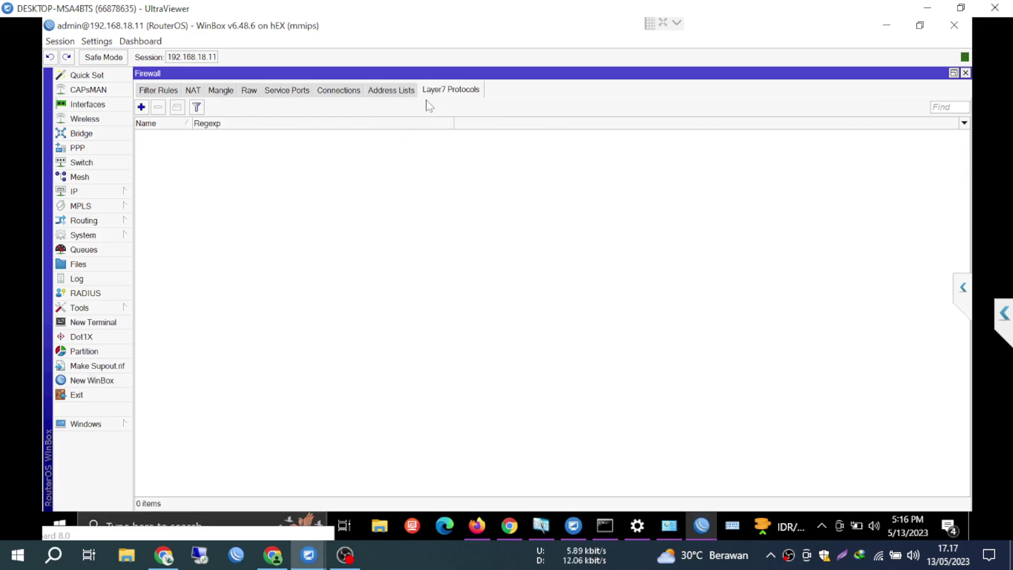
click(169, 93)
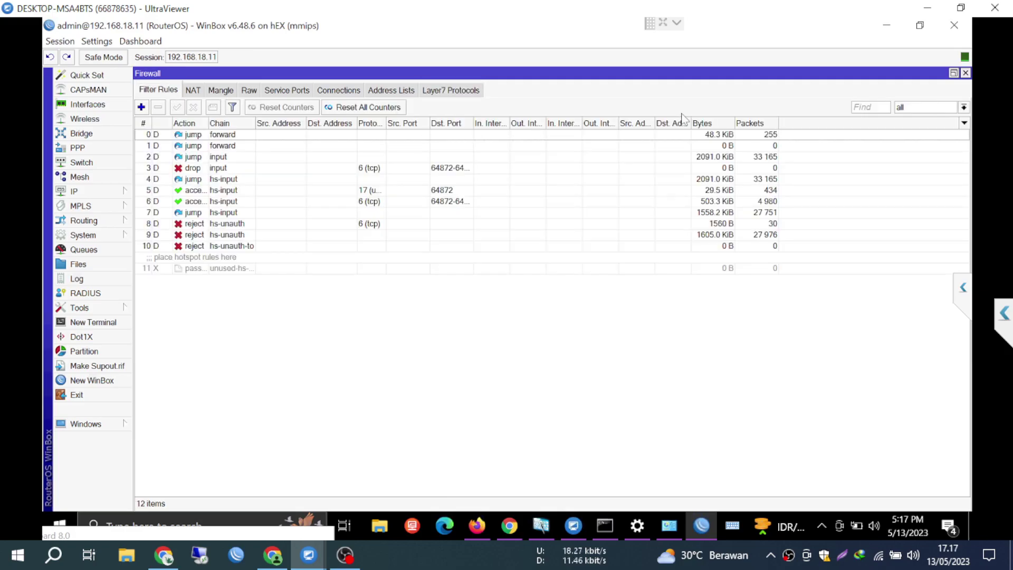
Step: Close the Firewall window, and move the Interface List up while reducing its height to just fit the five Ethernet interfaces
click(965, 74)
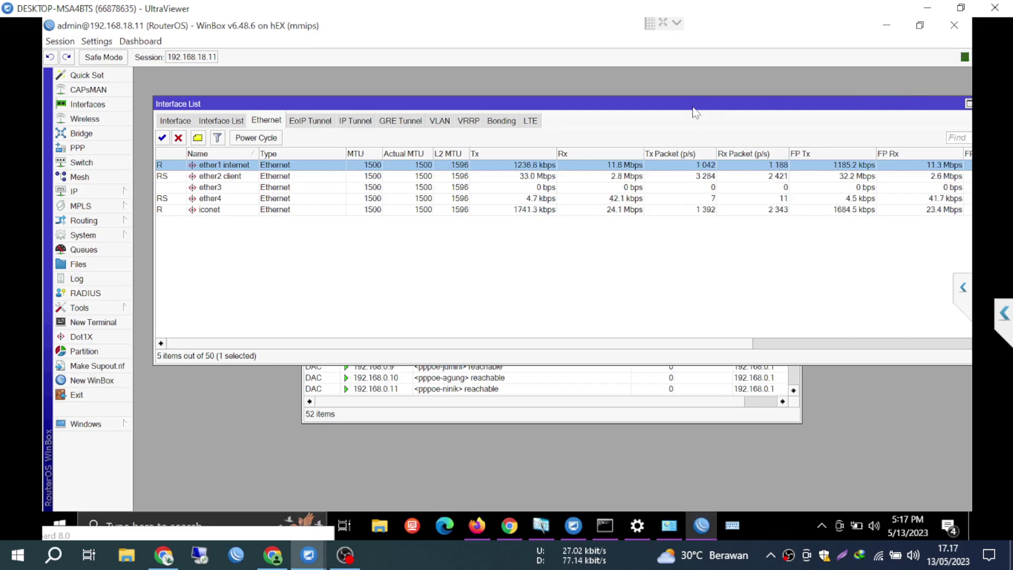
drag(612, 106, 559, 74)
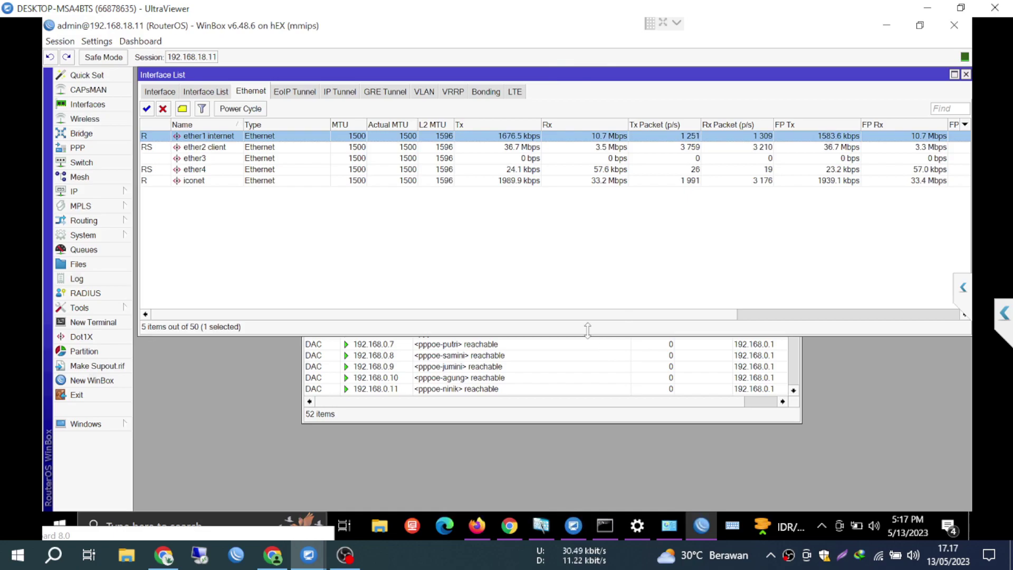
drag(587, 335, 580, 233)
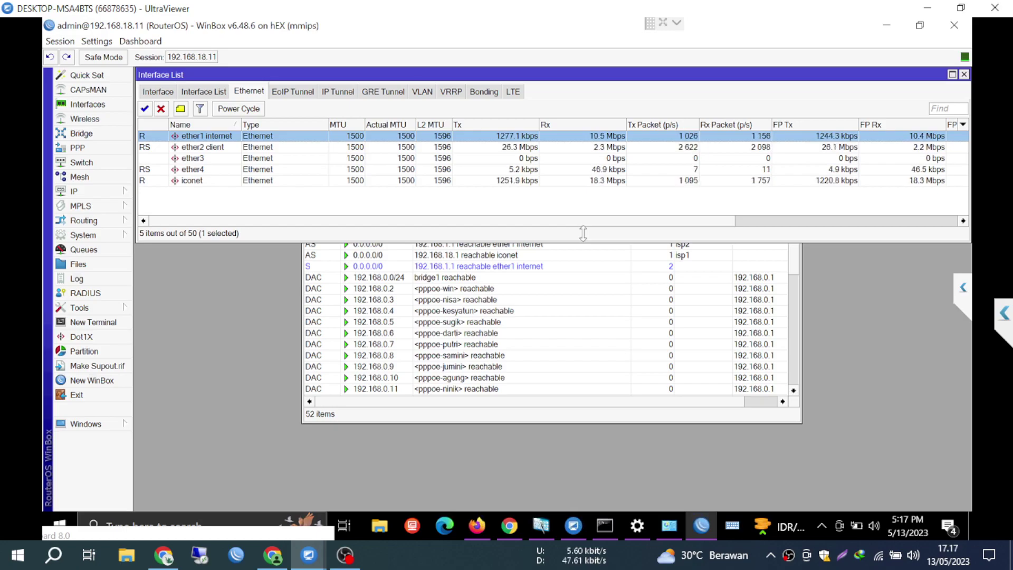
Step: Switch to WhatsApp Web and send the client the message "harus pisah traffik om"
click(289, 563)
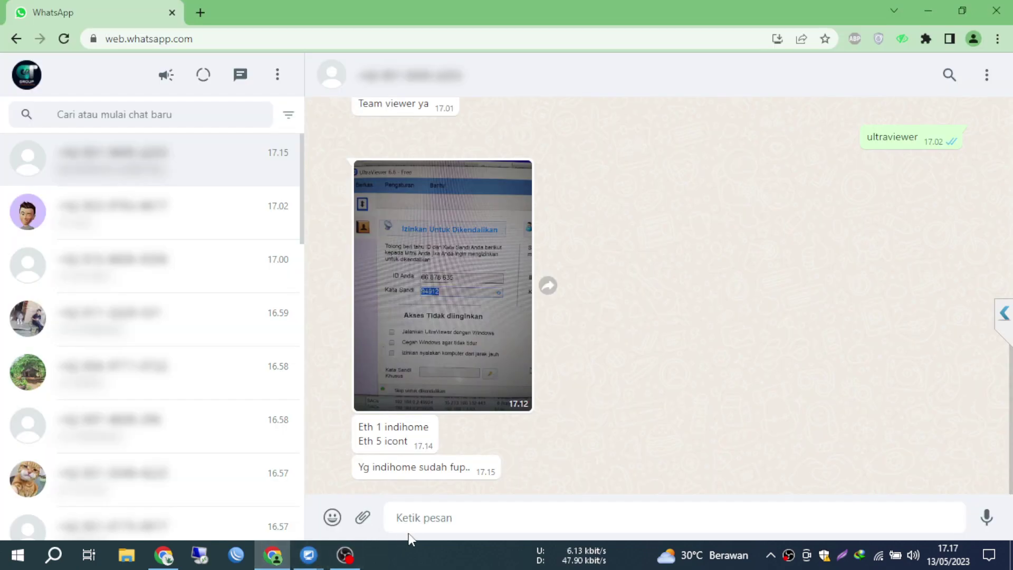
click(427, 520)
text(haru)
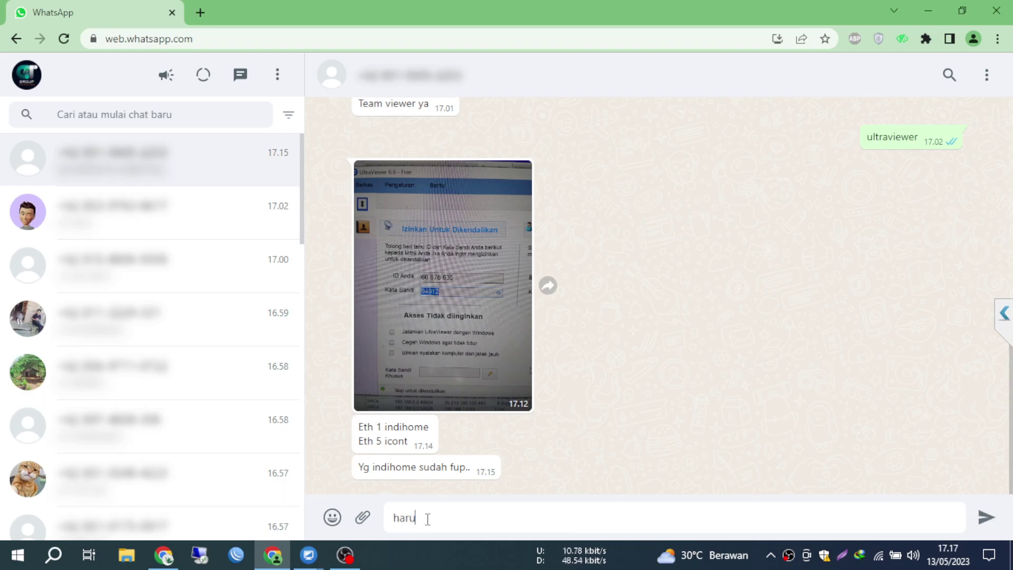
text( gisah traffi)
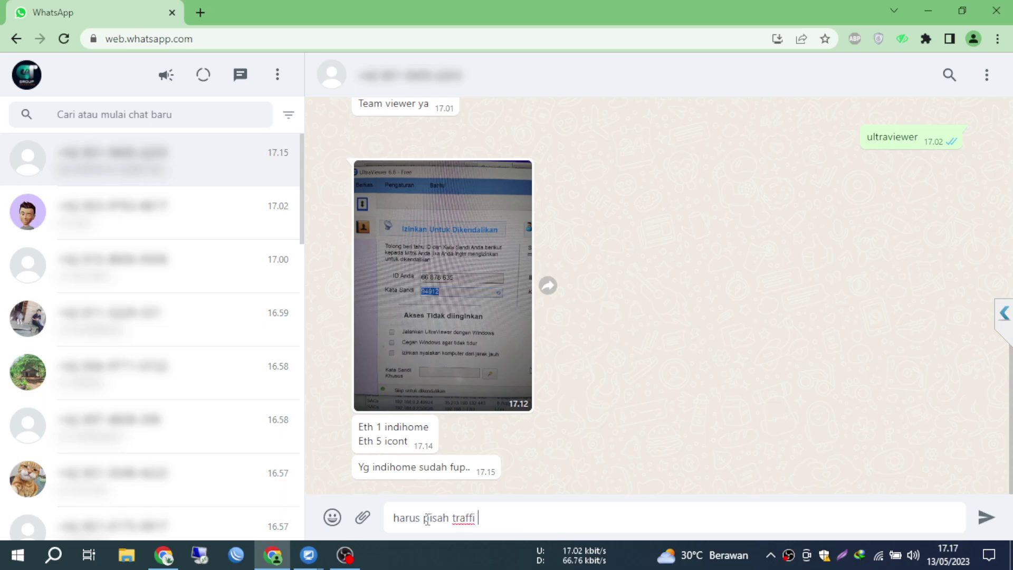
key(BackSpace)
text(k om)
key(Return)
Step: Send the client the follow-up message "karen loadbalance memang putus2"
text(karen l padbalance mem)
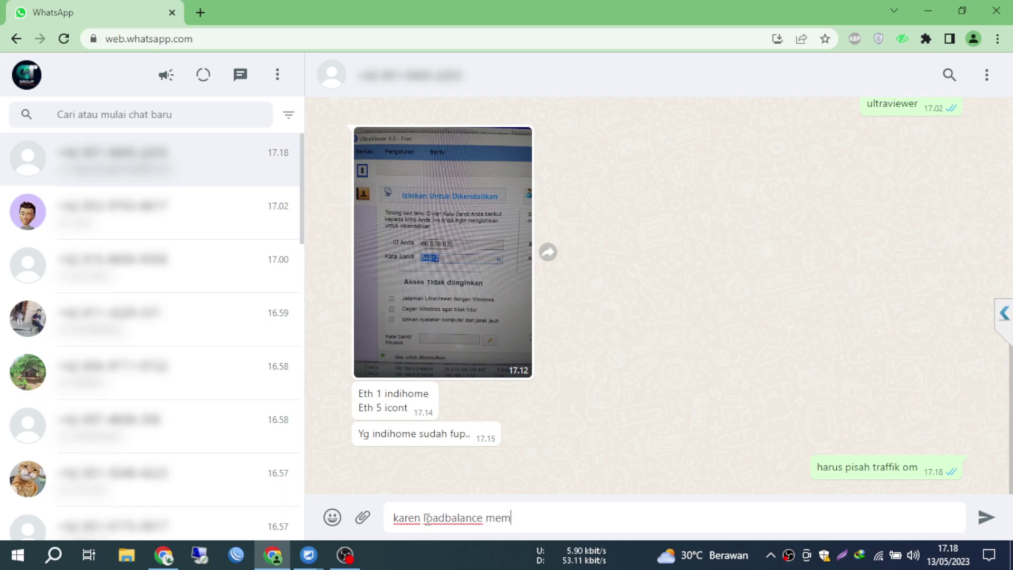
text(ang putus)
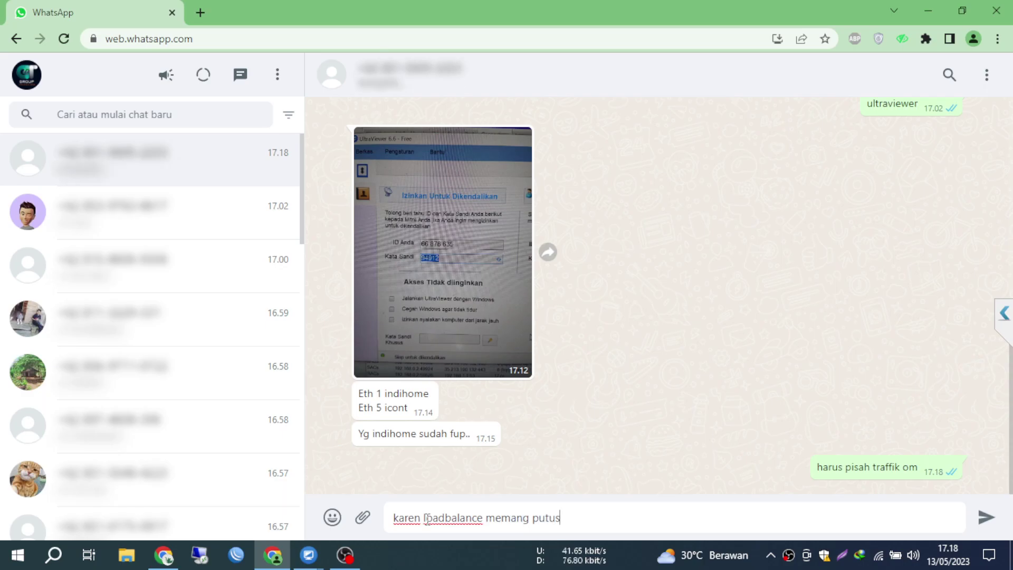
text(2)
key(Return)
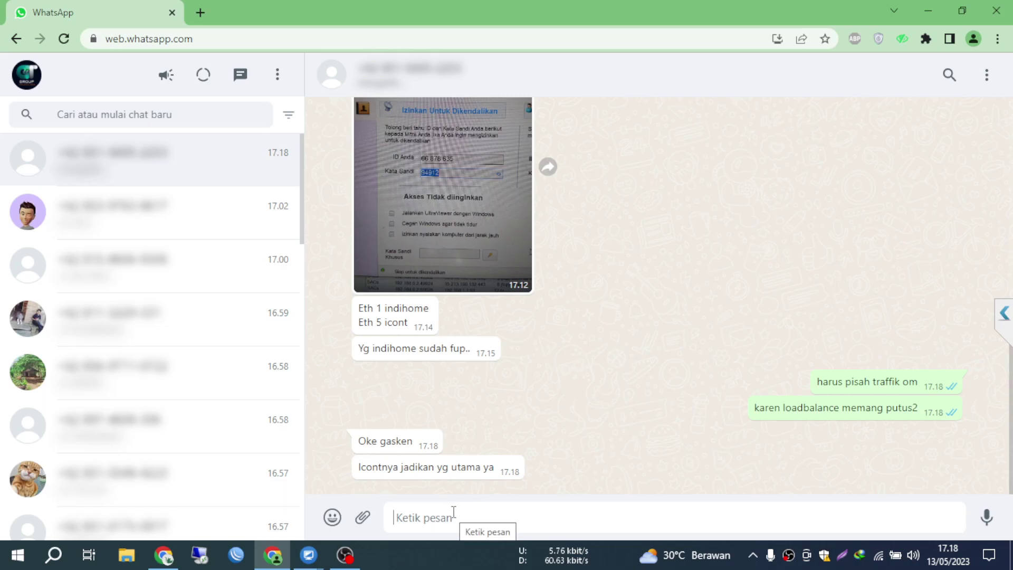
Step: Reply "ok om" to the client's request to make icont the main connection
text(ok o)
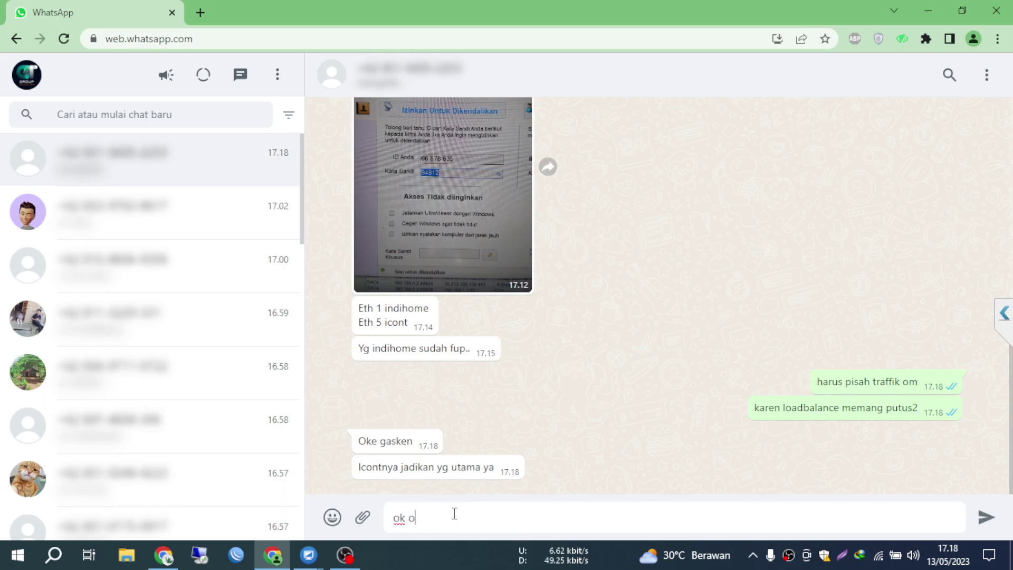
text(m)
key(Return)
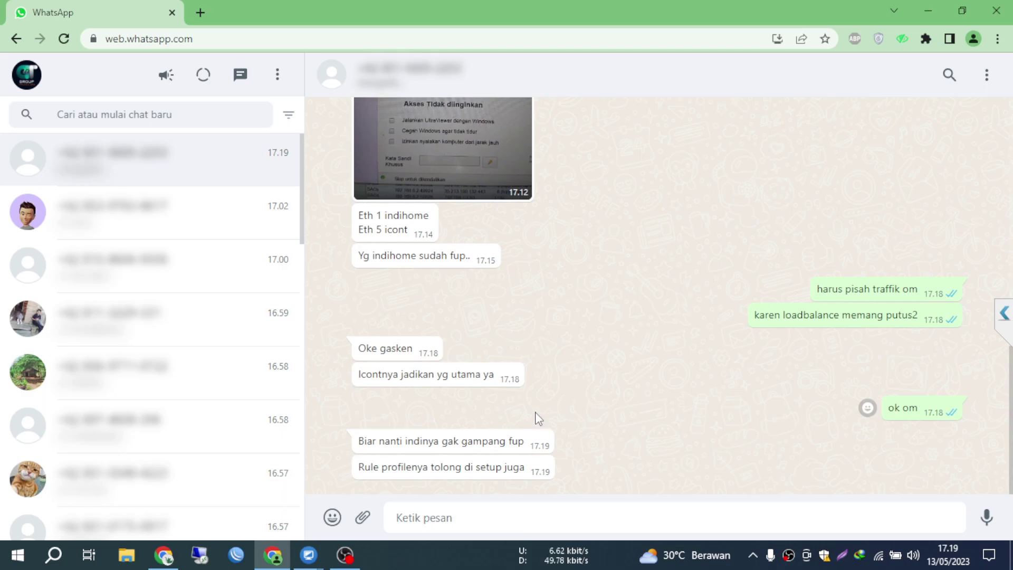
Step: Select the entire ok.rsc firewall raw script in Visual Studio Code and return to the UltraViewer remote session
key(alt+Tab)
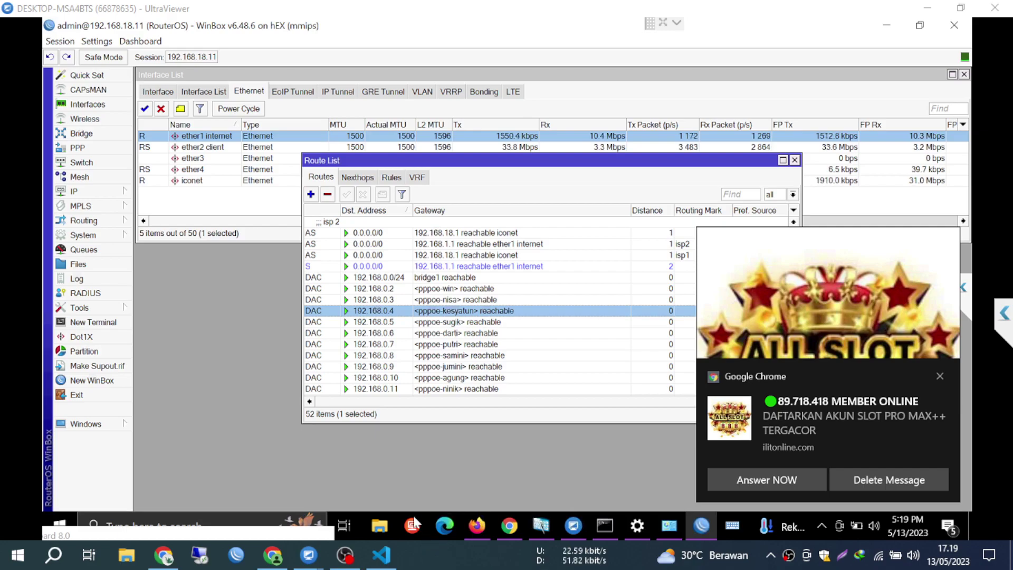
click(385, 553)
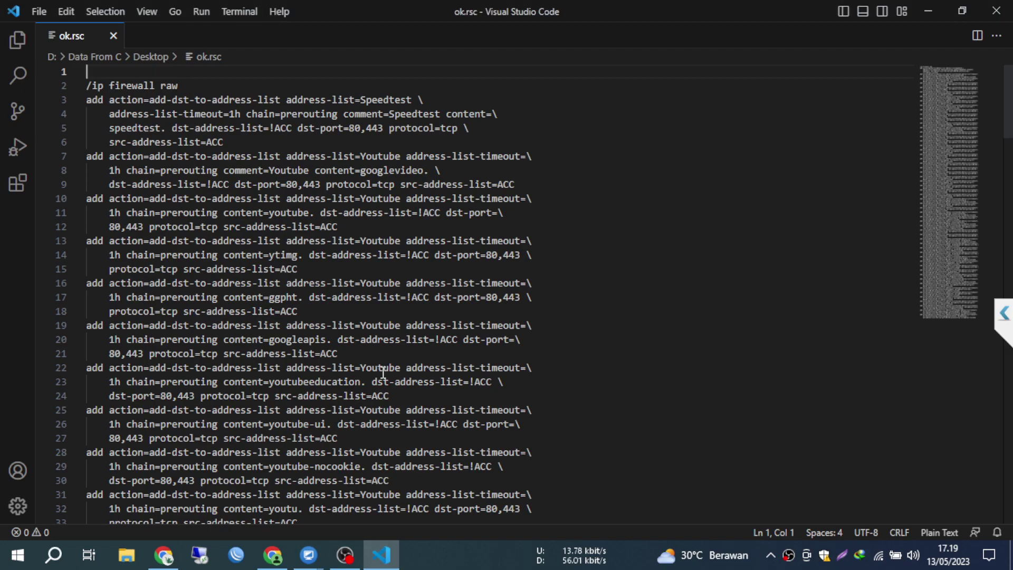
key(ctrl+a)
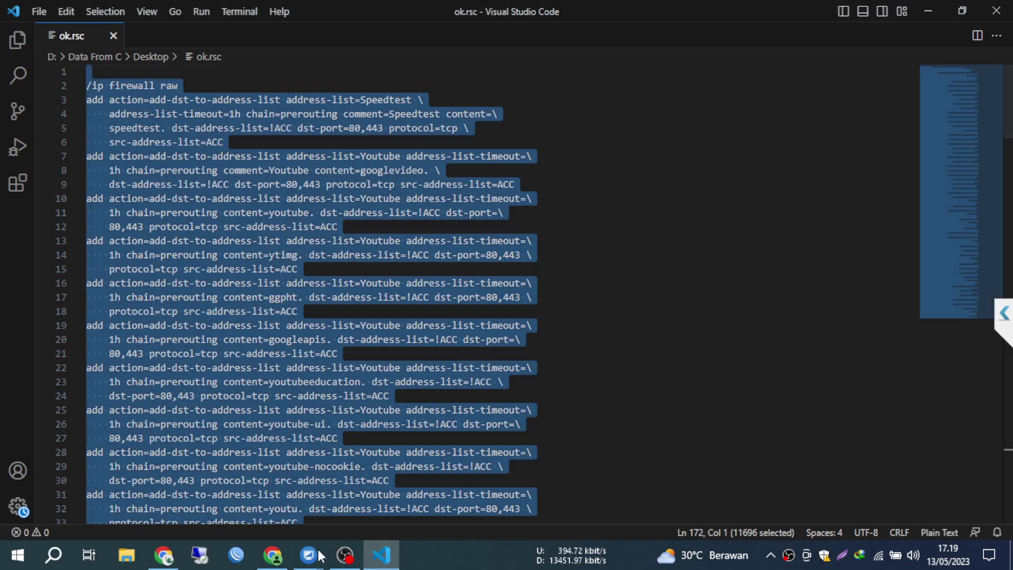
mouse_move(320, 560)
click(342, 489)
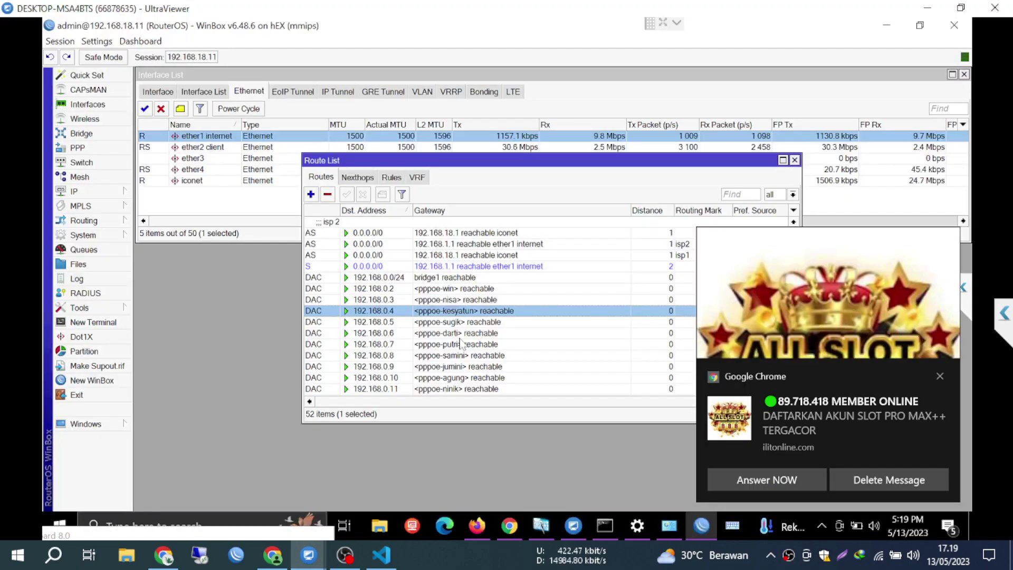
Step: Delete the two default routes with routing marks isp2 and isp1, and move the route list clear of the interface traffic list
click(429, 222)
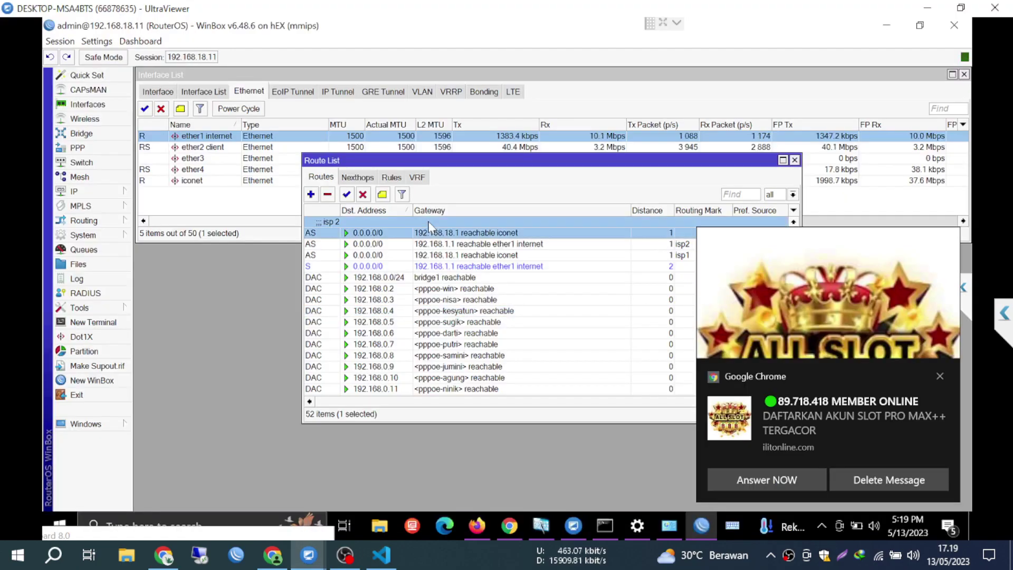
click(446, 245)
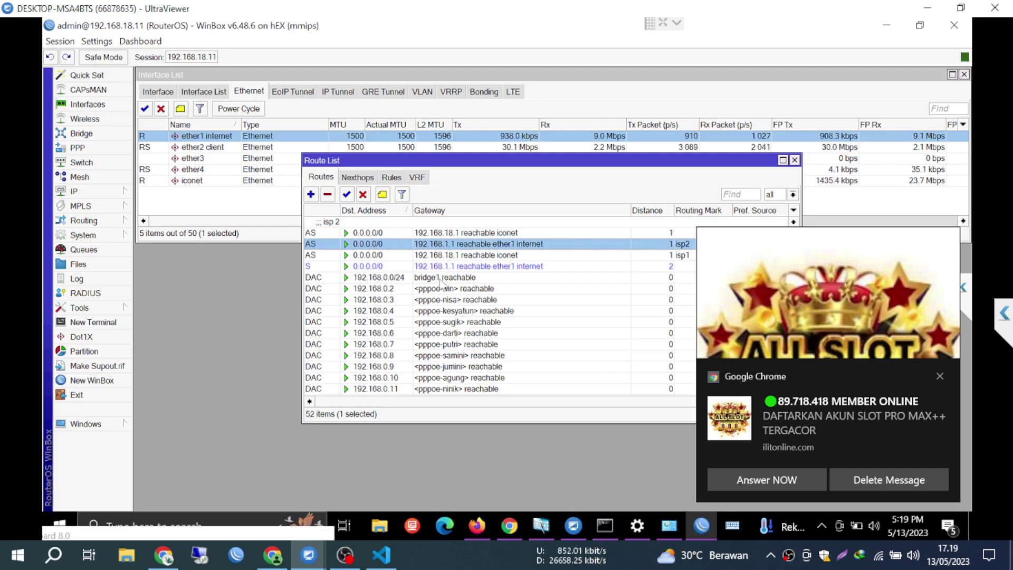
ctrl+click(457, 256)
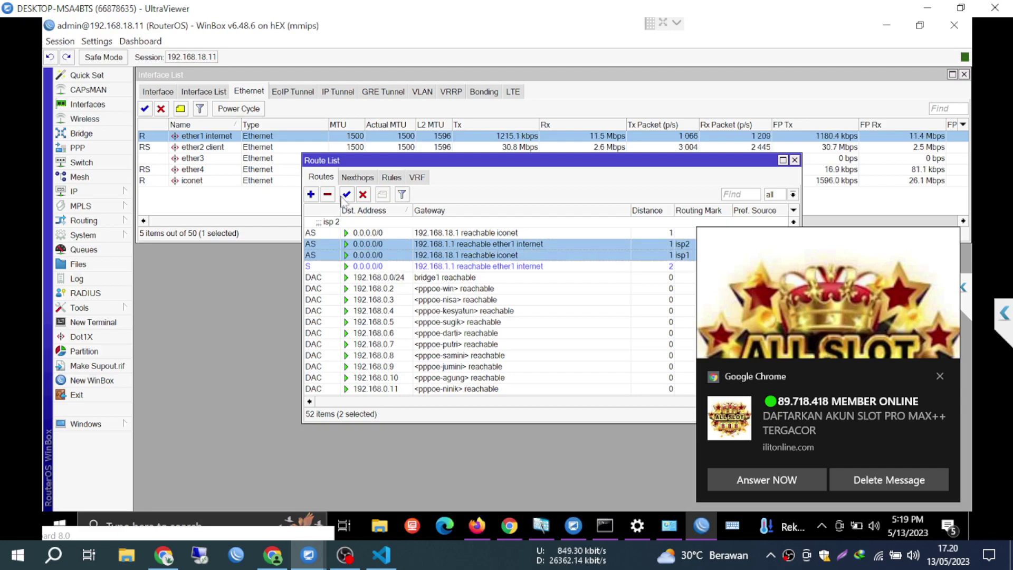
click(327, 194)
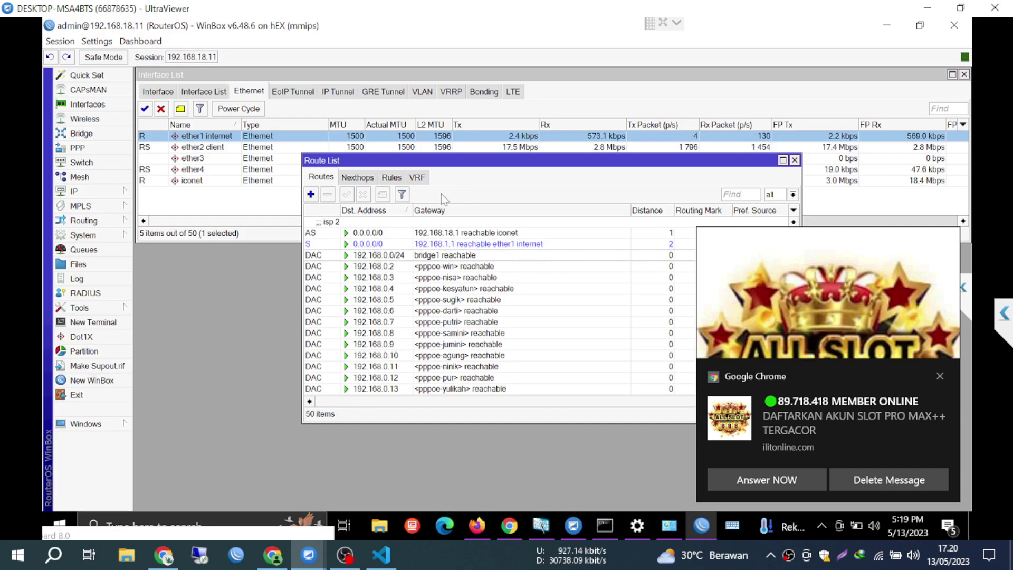
drag(444, 160, 317, 226)
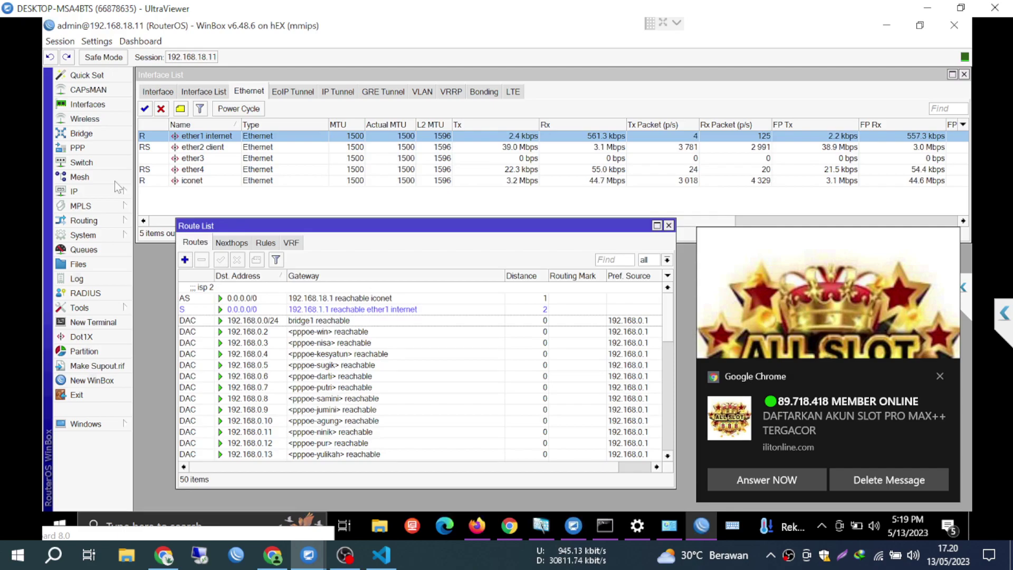
Step: Add a firewall address list entry named ACC with the address 19.168.0.0/16
click(94, 192)
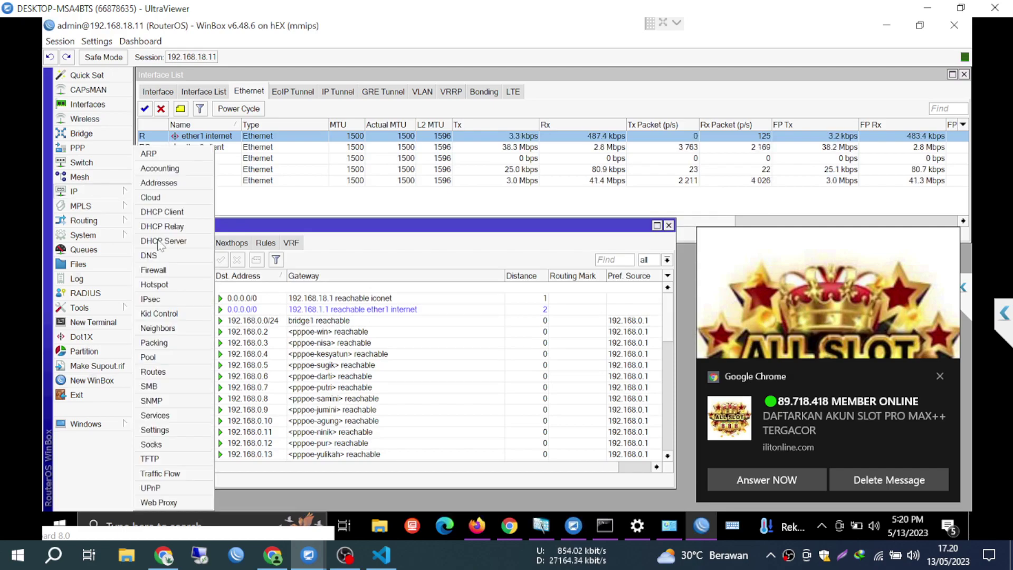
click(154, 269)
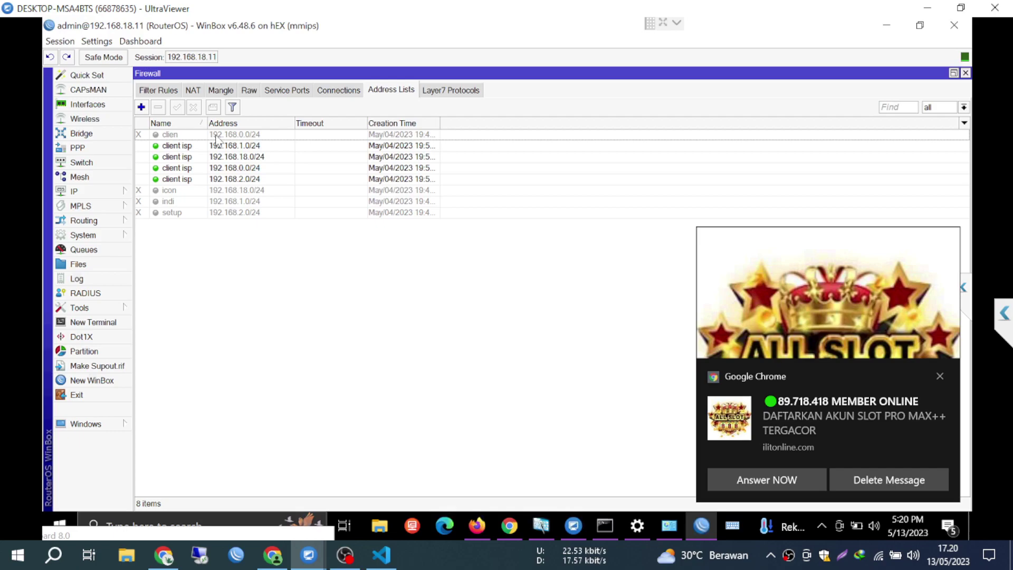
click(141, 108)
text(ACC)
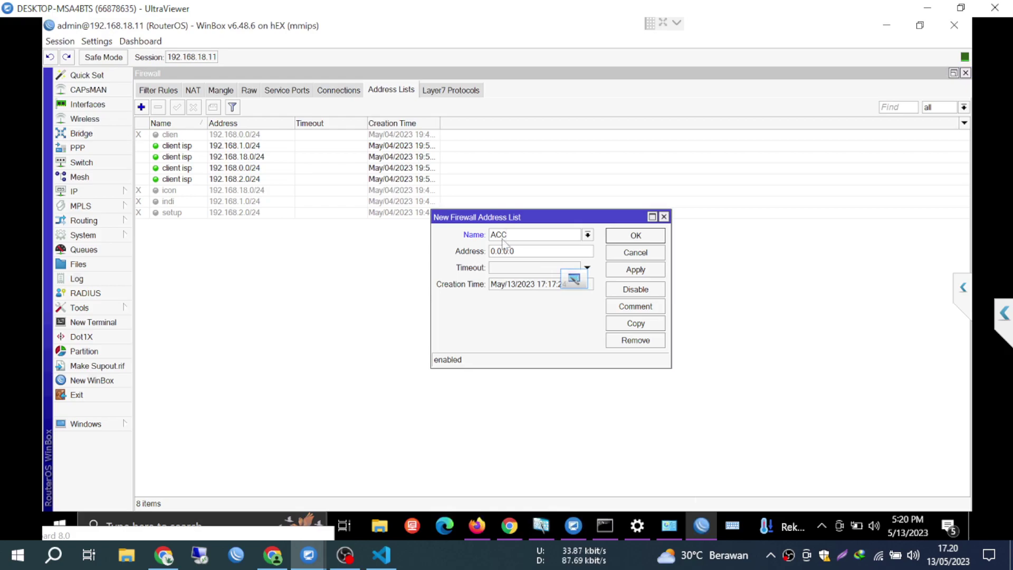
key(Tab)
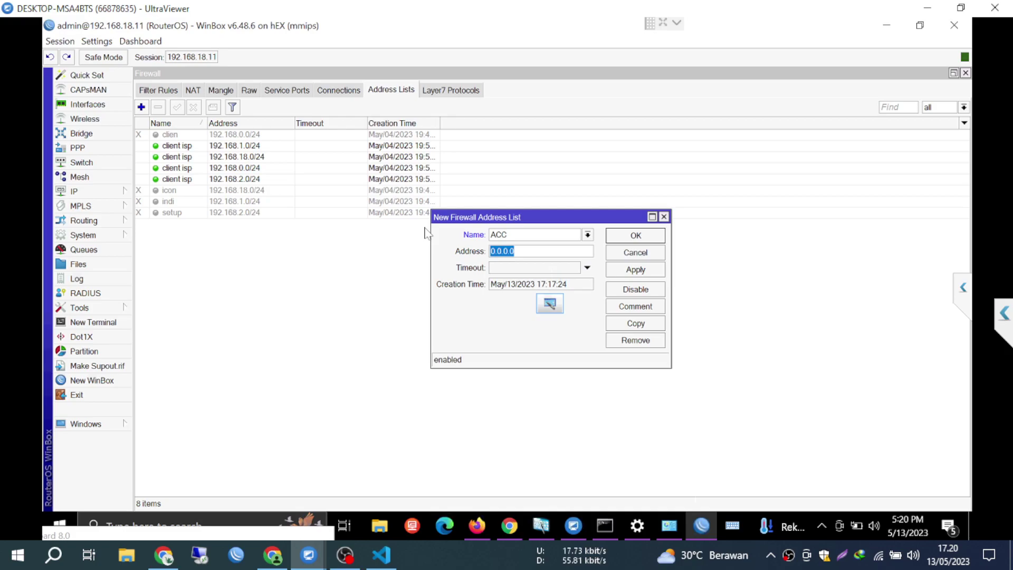
text(19.168.0.0)
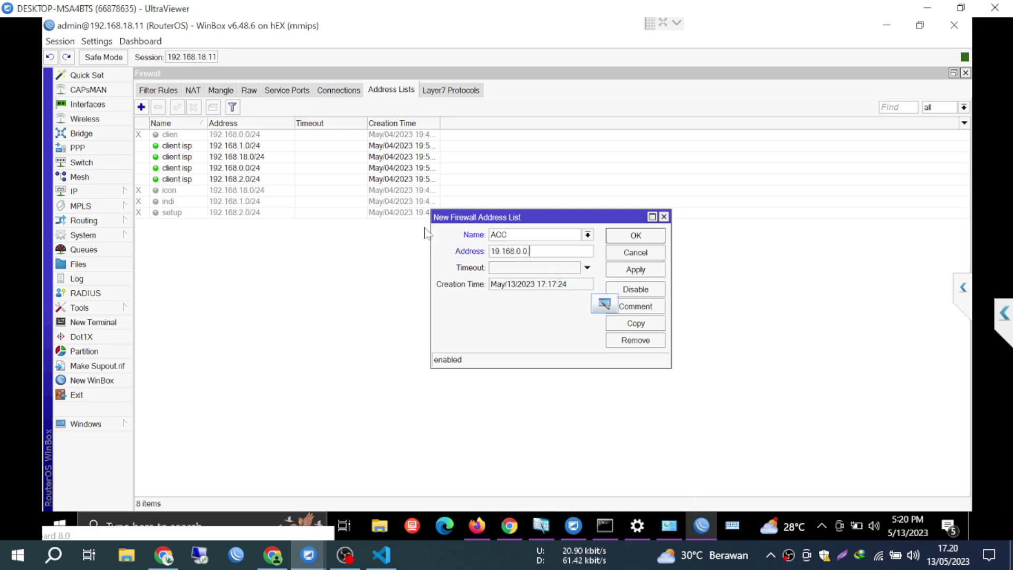
key(BackSpace)
text(6)
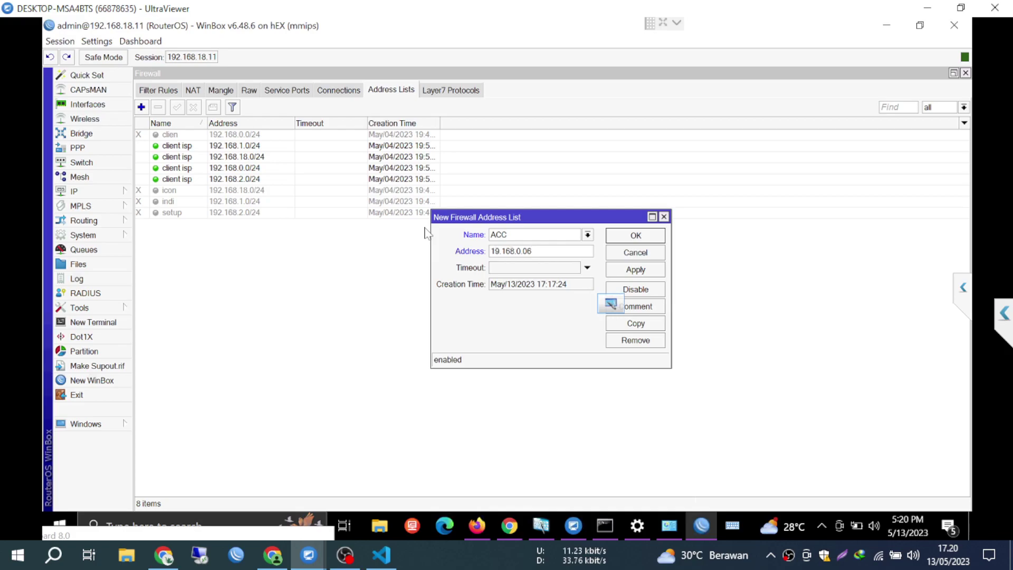
key(Return)
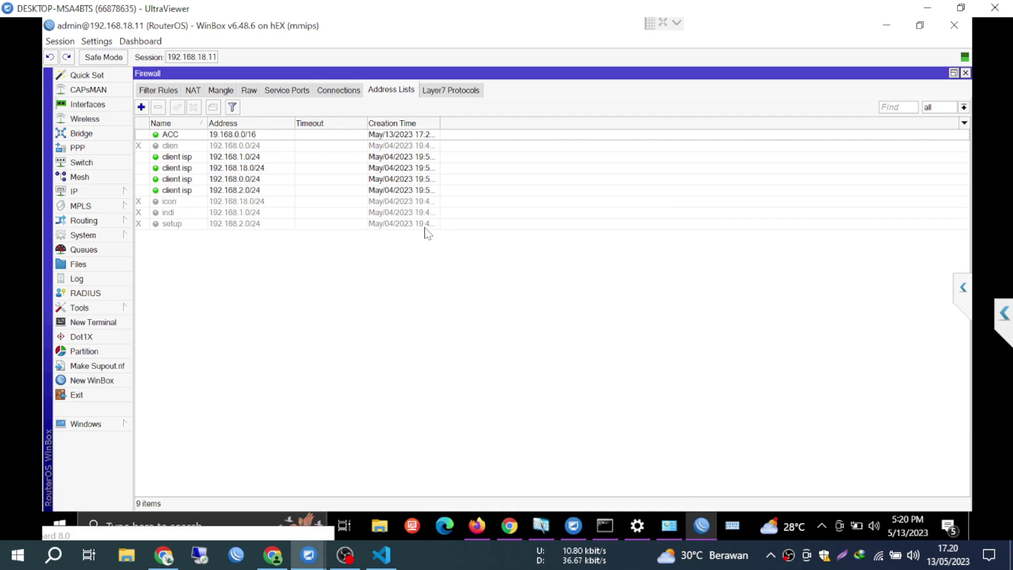
Step: Run the copied firewall raw script in a new router terminal to create the raw rules, and close the terminal
click(250, 90)
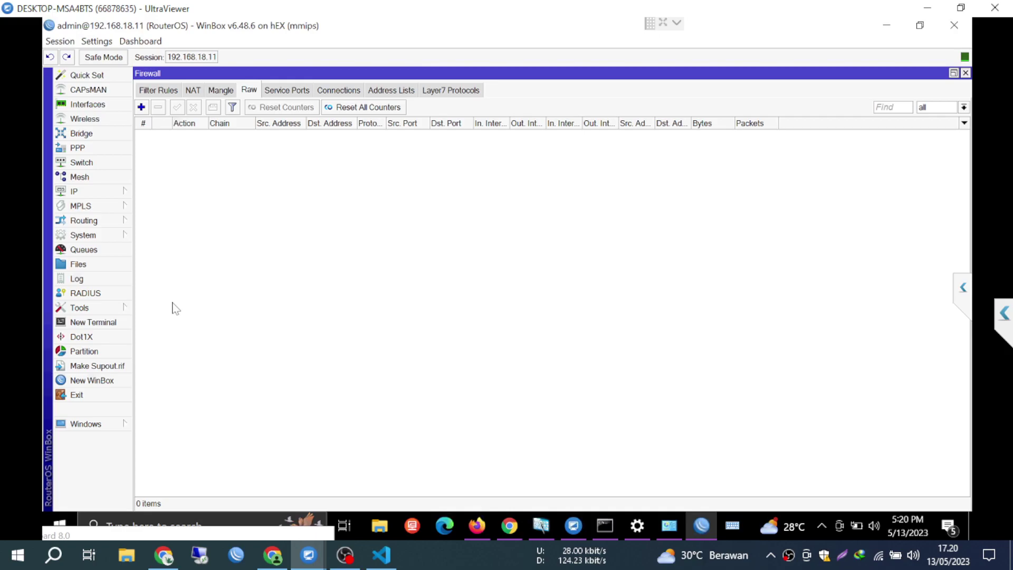
click(93, 322)
right_click(448, 241)
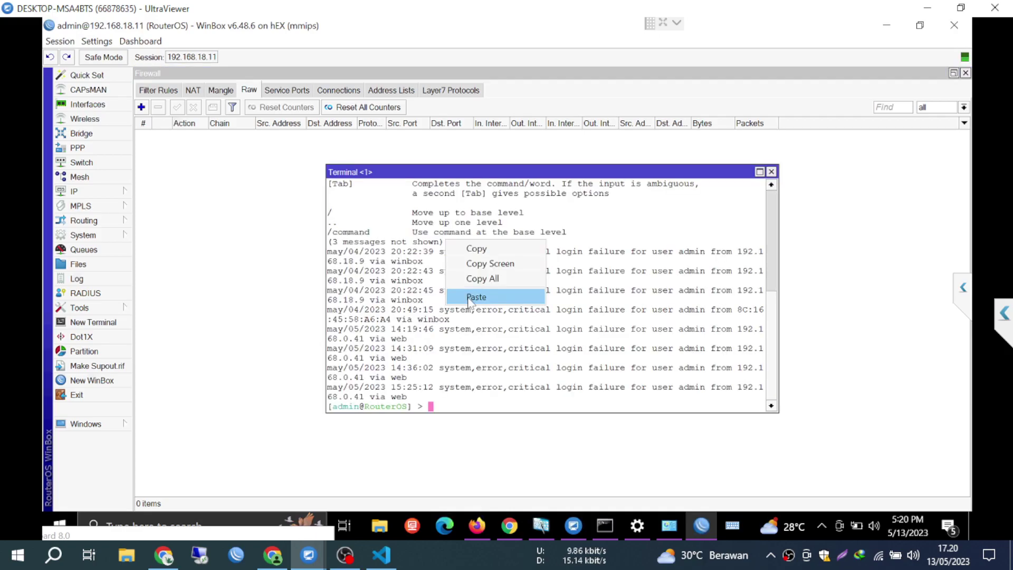
click(468, 296)
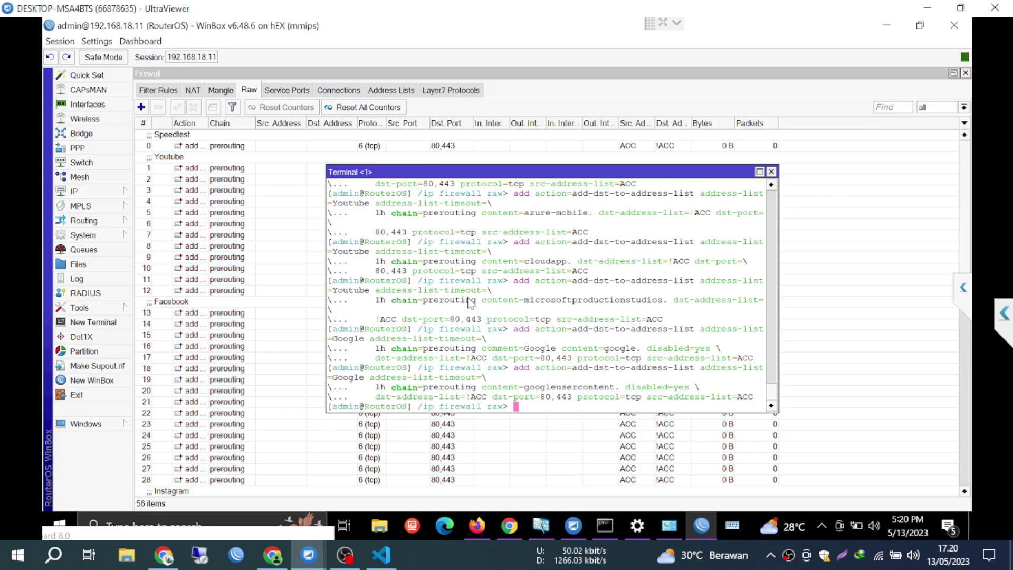
click(772, 171)
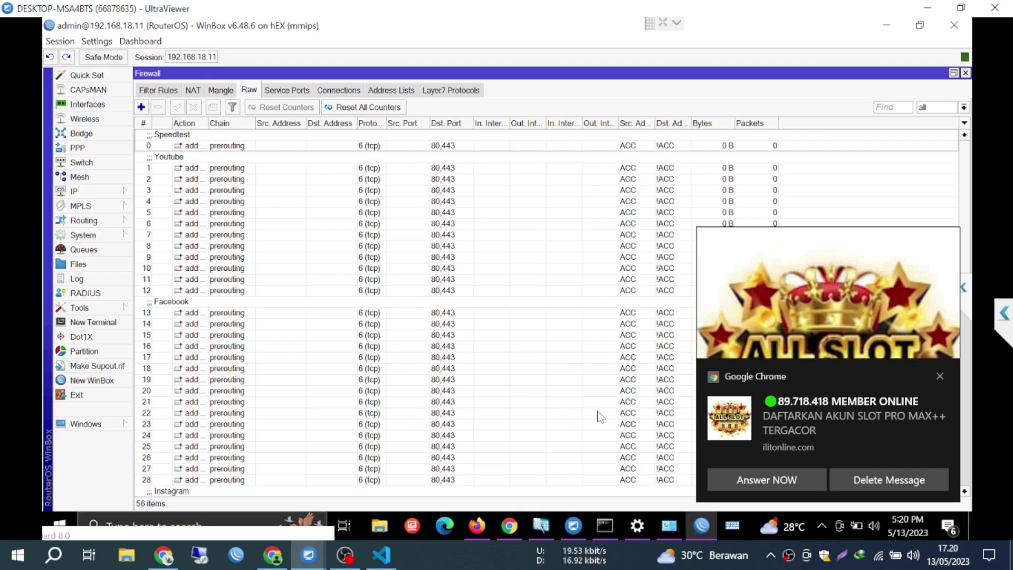
Step: Delete the raw rules from Facebook through Google, keeping only the Speedtest, Youtube and Tiktok groups
click(340, 312)
scroll(340, 313, down, 4)
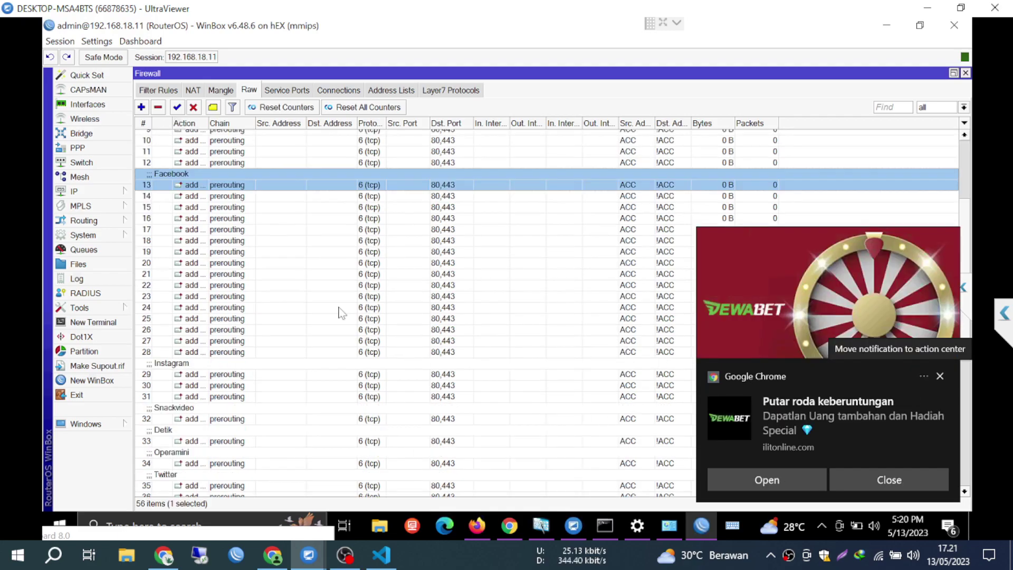
scroll(340, 313, down, 3)
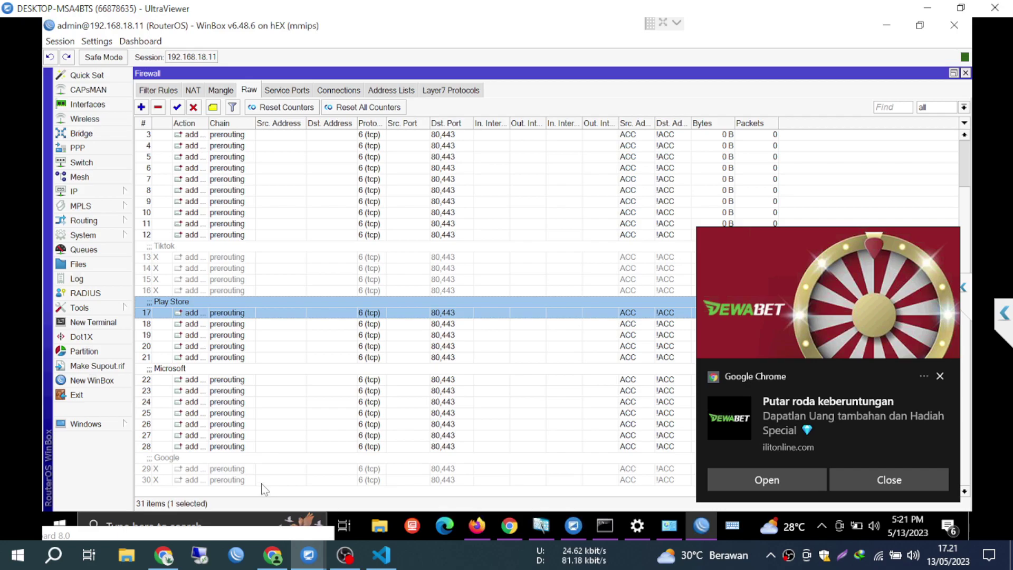
shift+click(264, 480)
key(Delete)
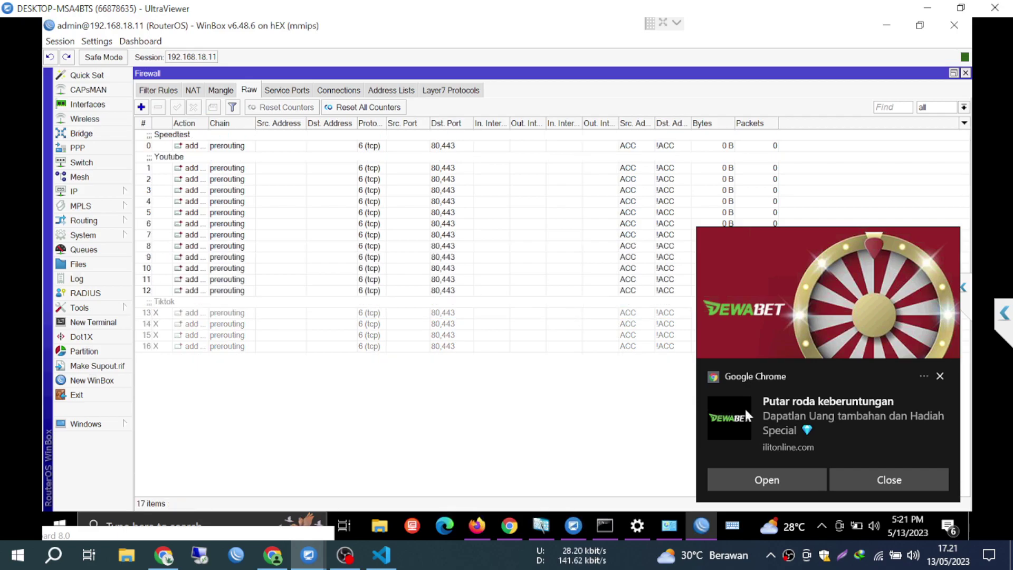
click(941, 377)
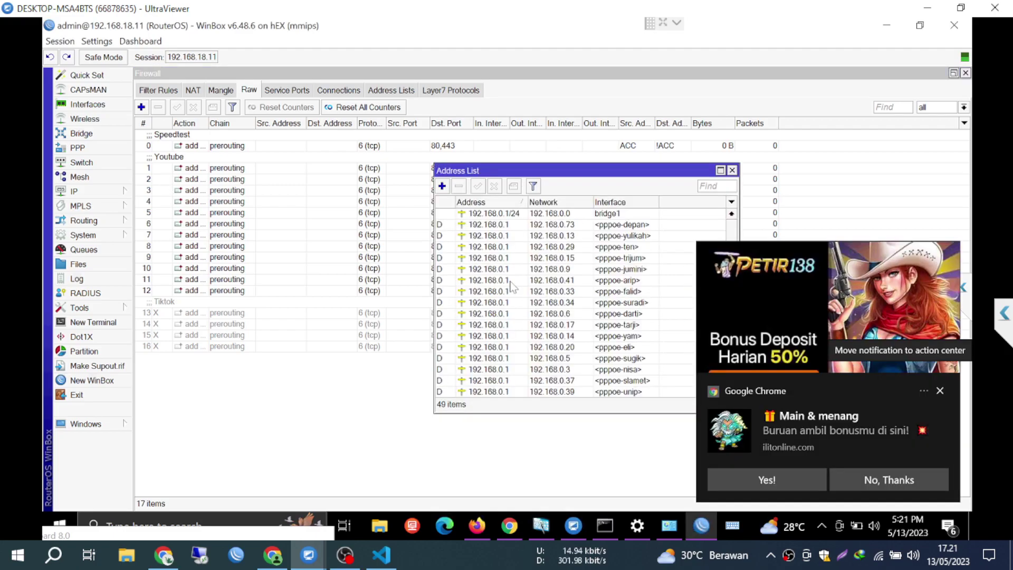
Step: Review the router's IP addresses and correct the ACC firewall address list entry to 192.168.0.0/16
scroll(528, 282, down, 5)
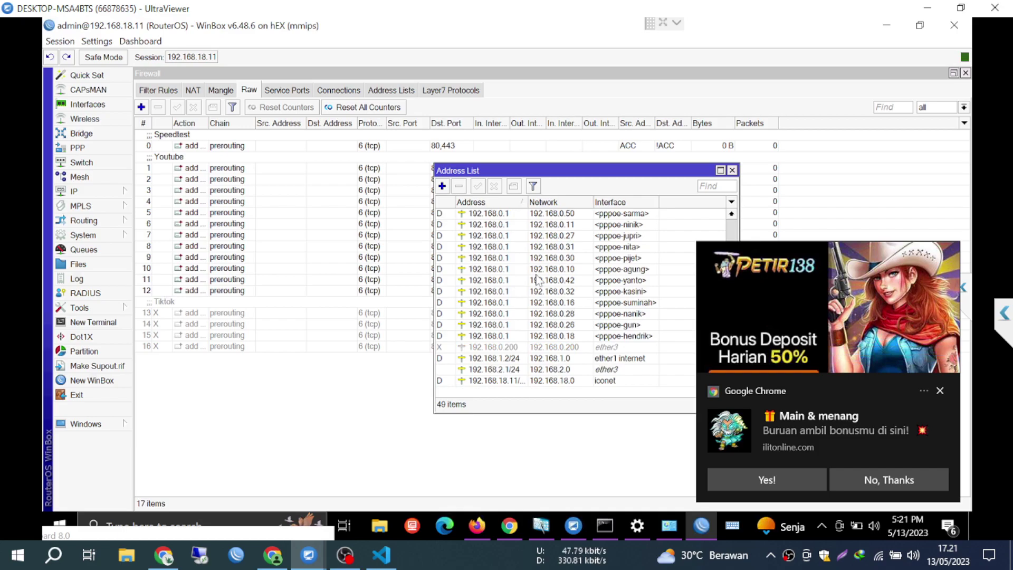
scroll(620, 234, up, 5)
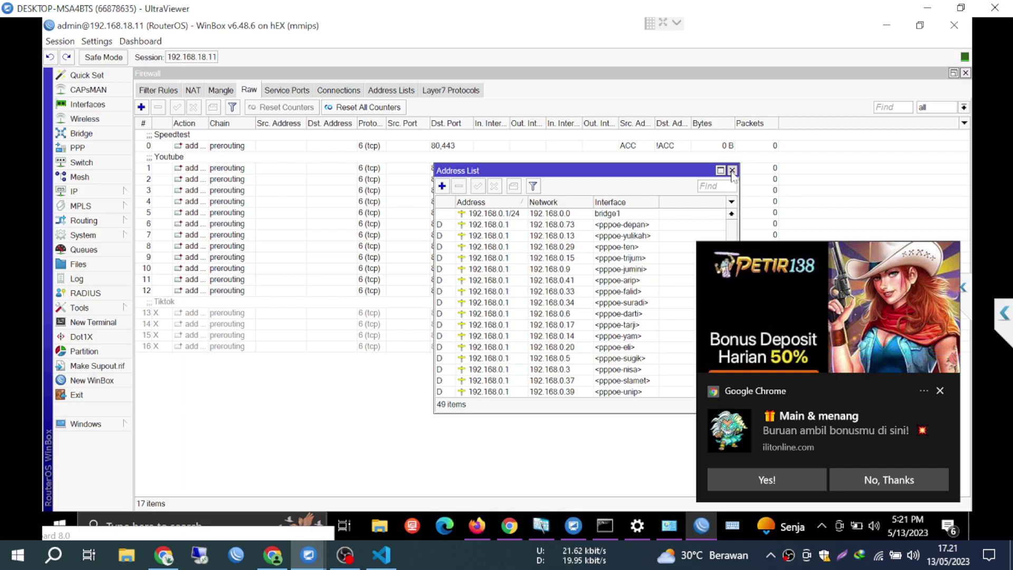
click(732, 170)
click(391, 90)
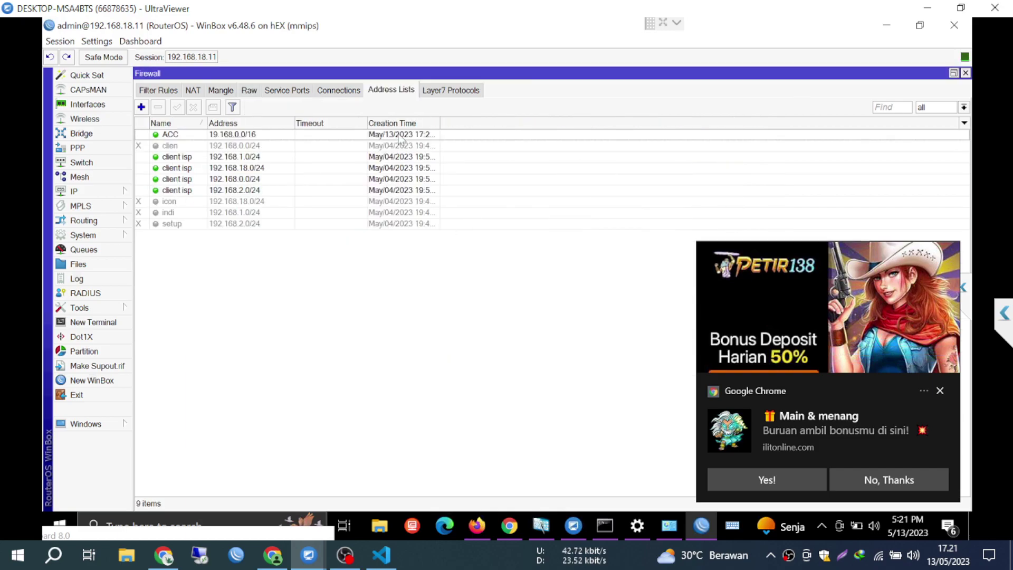
double_click(488, 136)
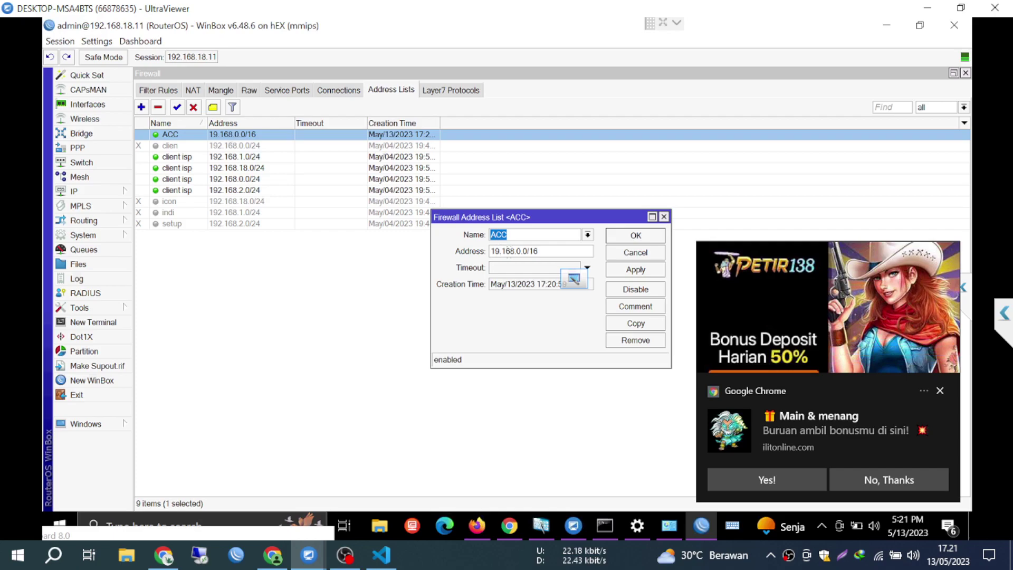
click(499, 251)
text(2)
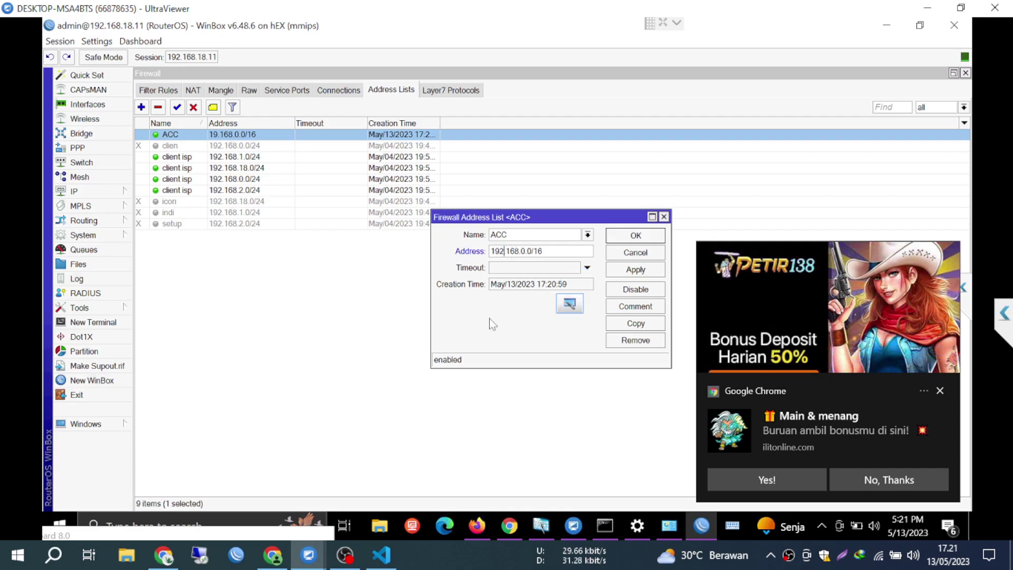
key(Return)
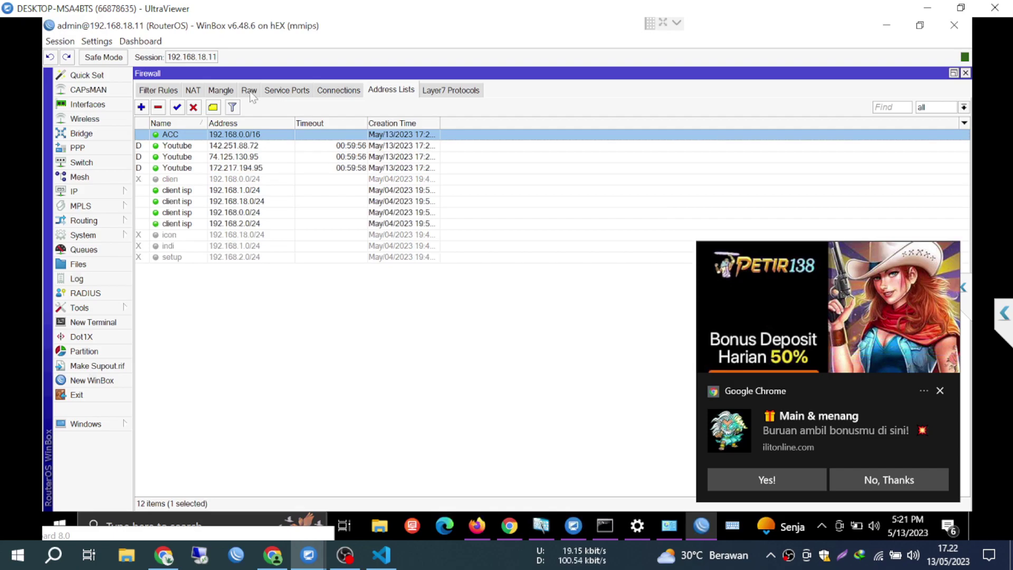
Step: Delete the Speedtest rule from the firewall raw rules and dismiss the browser notification
click(249, 91)
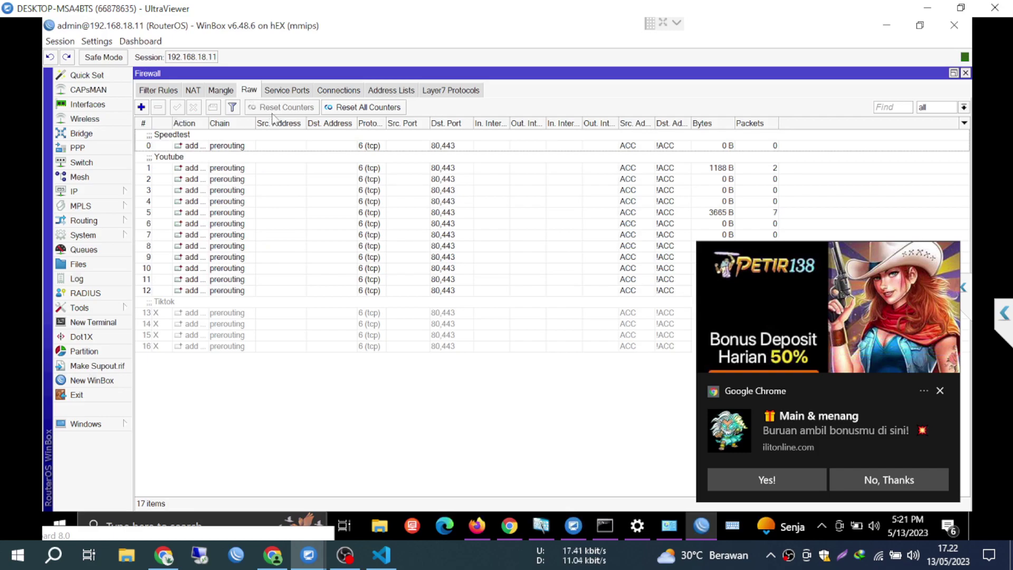
click(206, 145)
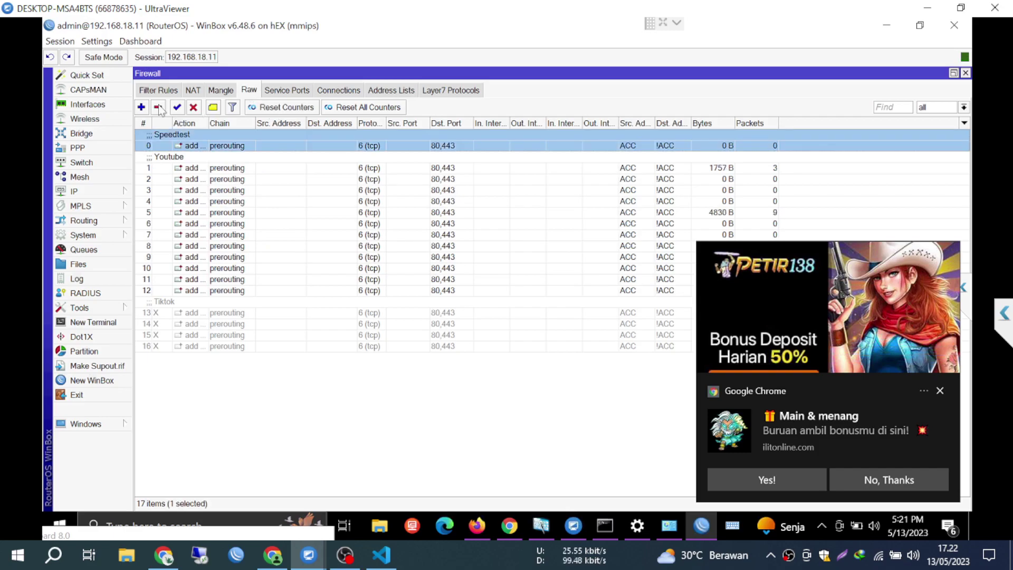
key(Delete)
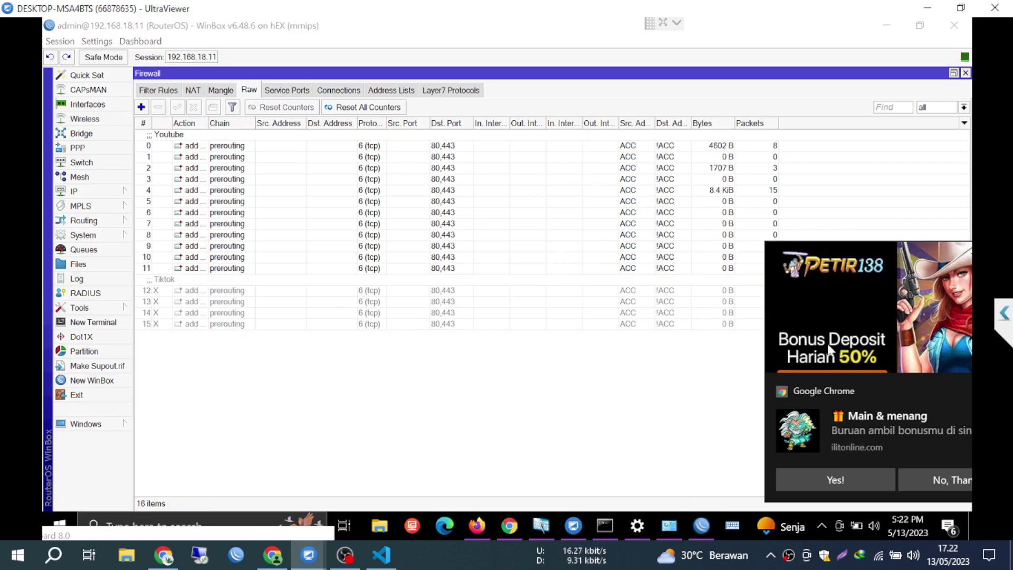
click(941, 391)
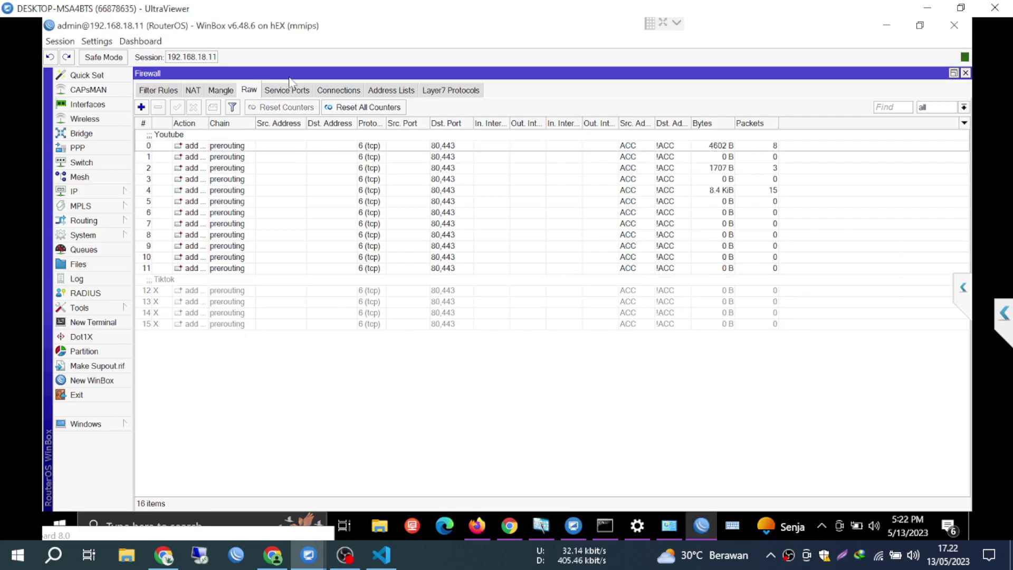
Step: Delete all existing load-balancing rules from the firewall mangle table
click(227, 92)
click(263, 200)
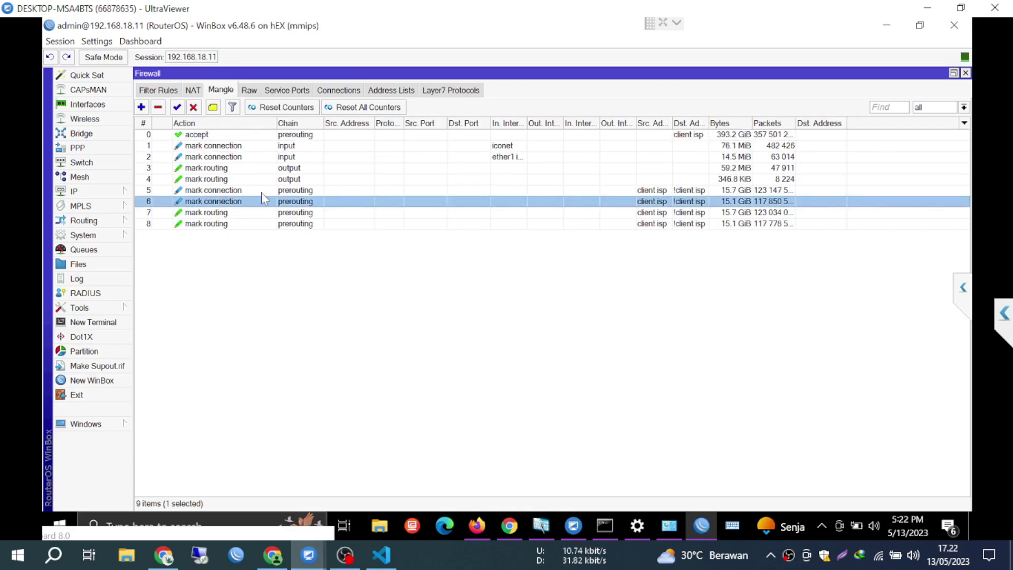
key(ctrl+a)
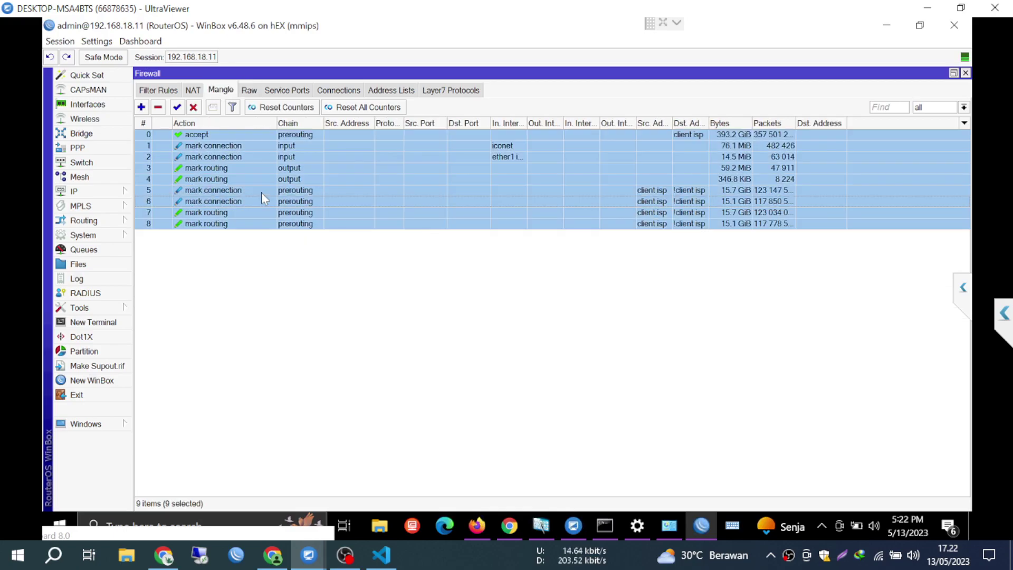
key(Delete)
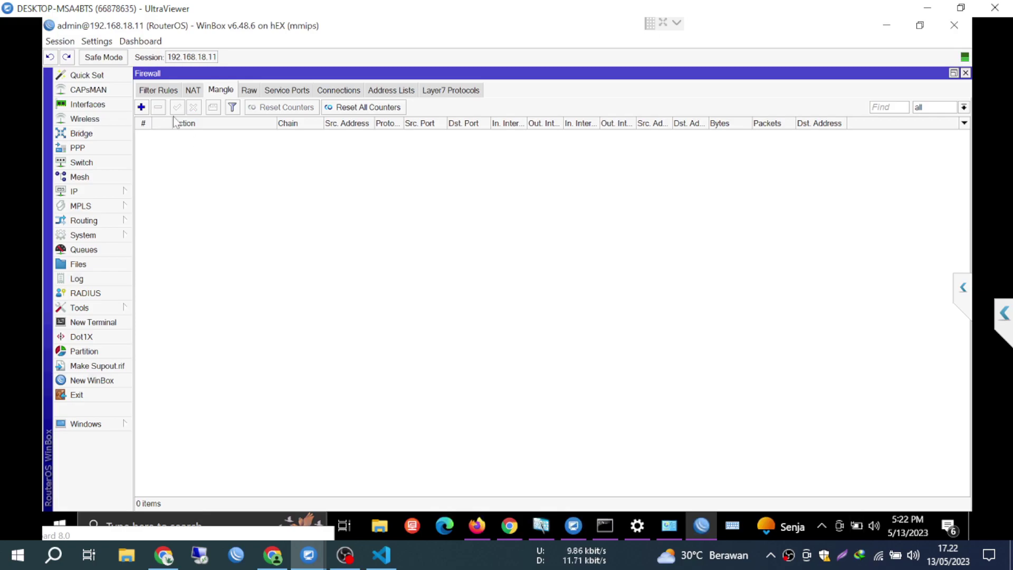
Step: Start a new mangle rule with the mark routing action, new routing mark ID and passthrough disabled
click(141, 107)
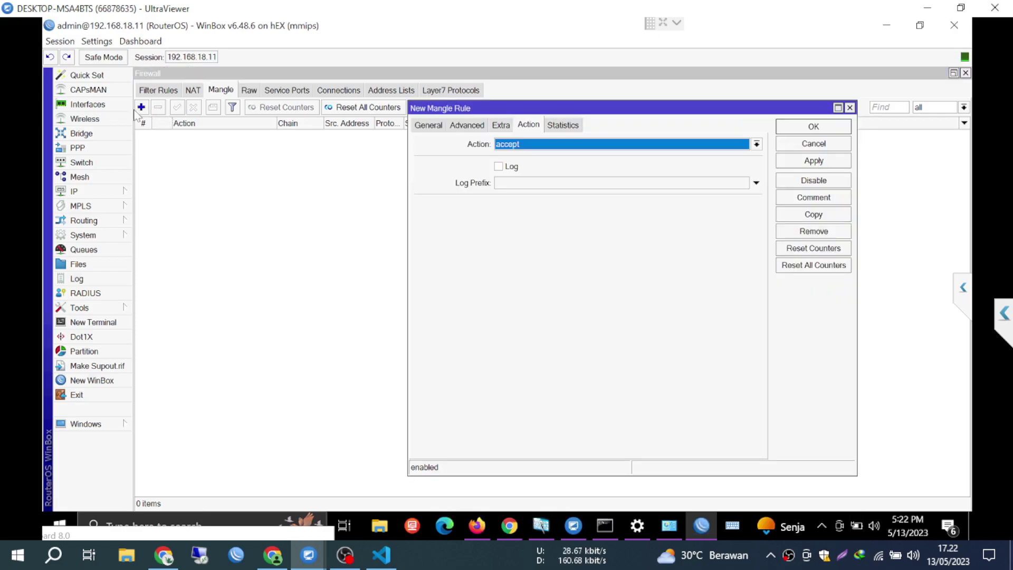
click(532, 151)
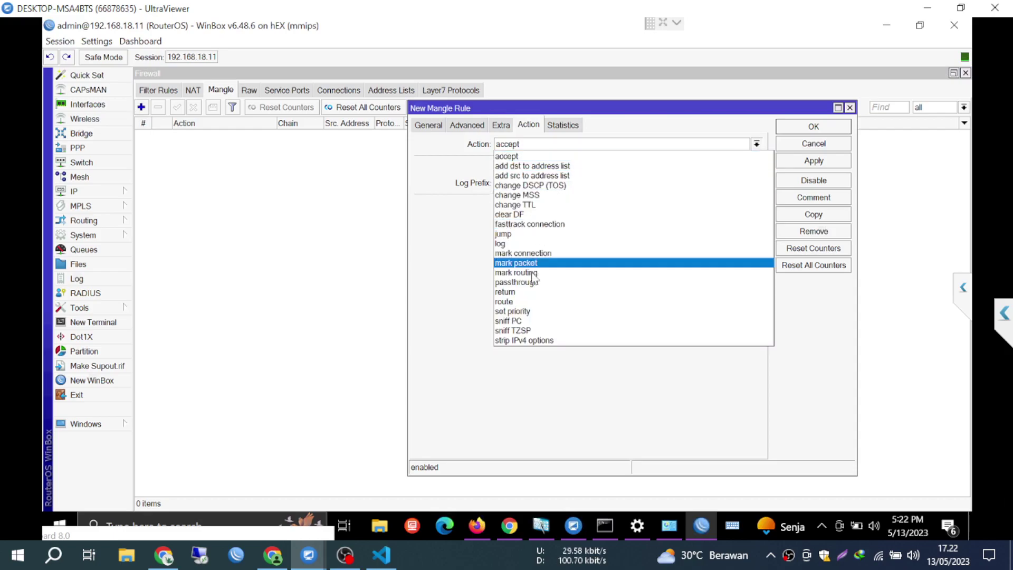
click(533, 273)
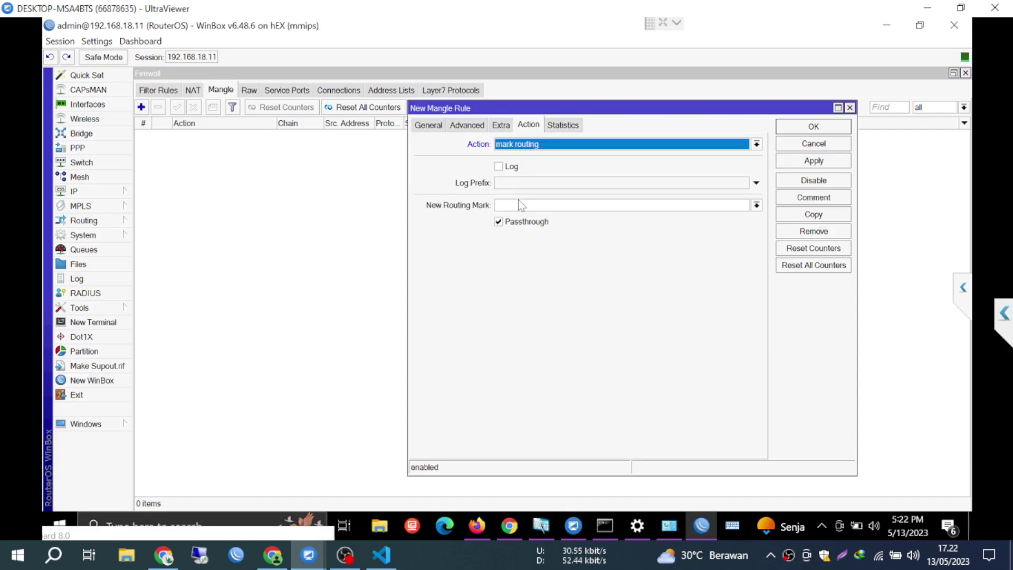
click(580, 204)
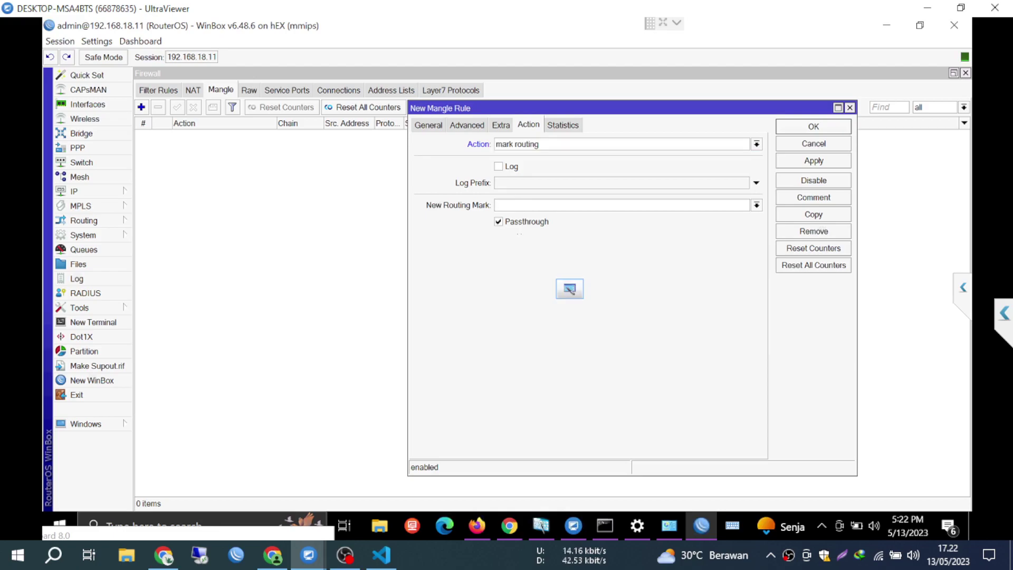
text(iN)
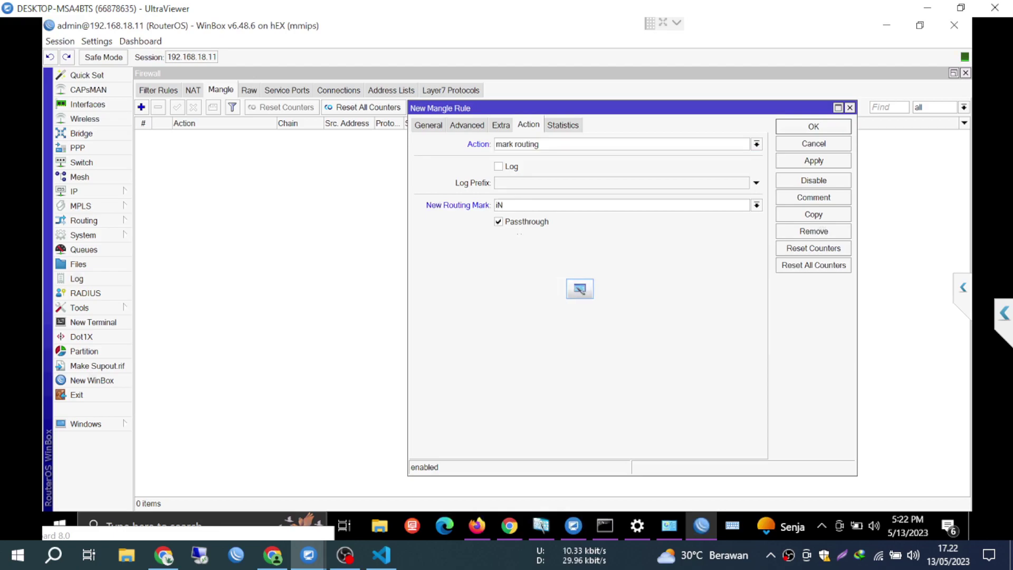
key(BackSpace)
key(BackSpace)
text(ID)
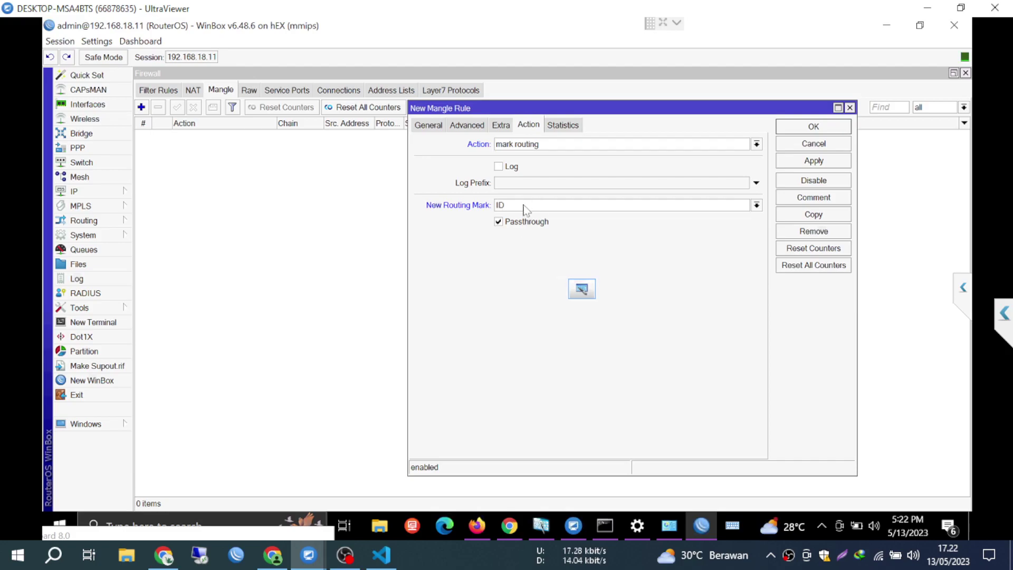
click(515, 221)
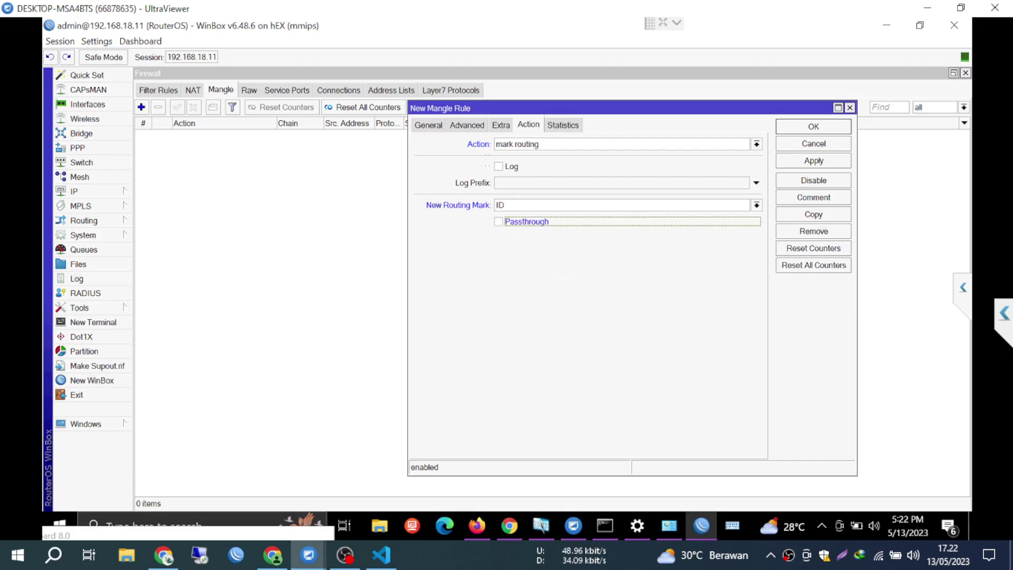
Step: Set the new mangle rule's source address list to ACC and its destination address list to Youtube
click(466, 127)
click(544, 146)
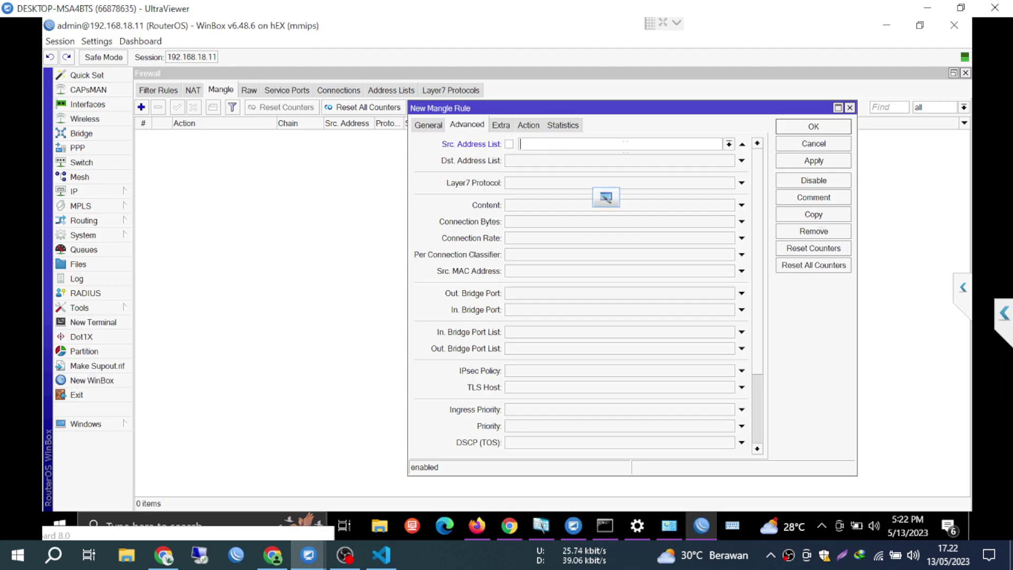
click(729, 144)
click(674, 156)
click(720, 160)
click(729, 161)
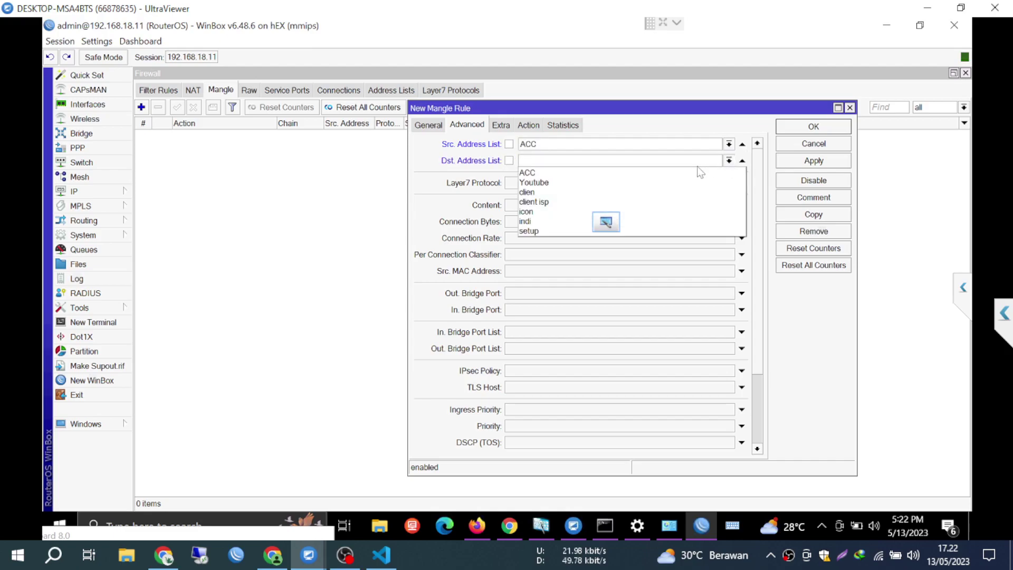
click(659, 183)
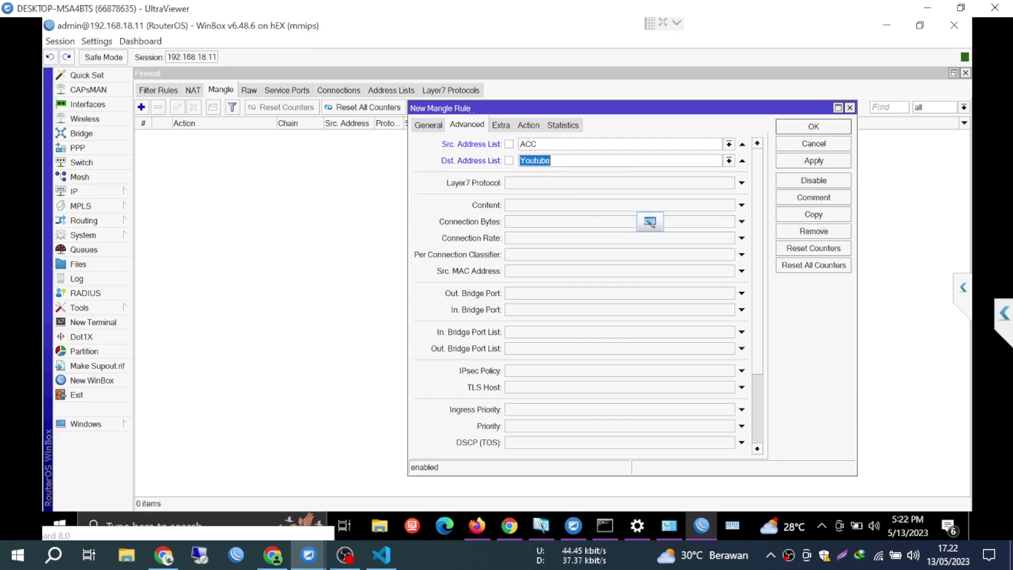
Step: Limit the prerouting mangle rule to protocol tcp with destination ports 80,443 and save it
click(426, 123)
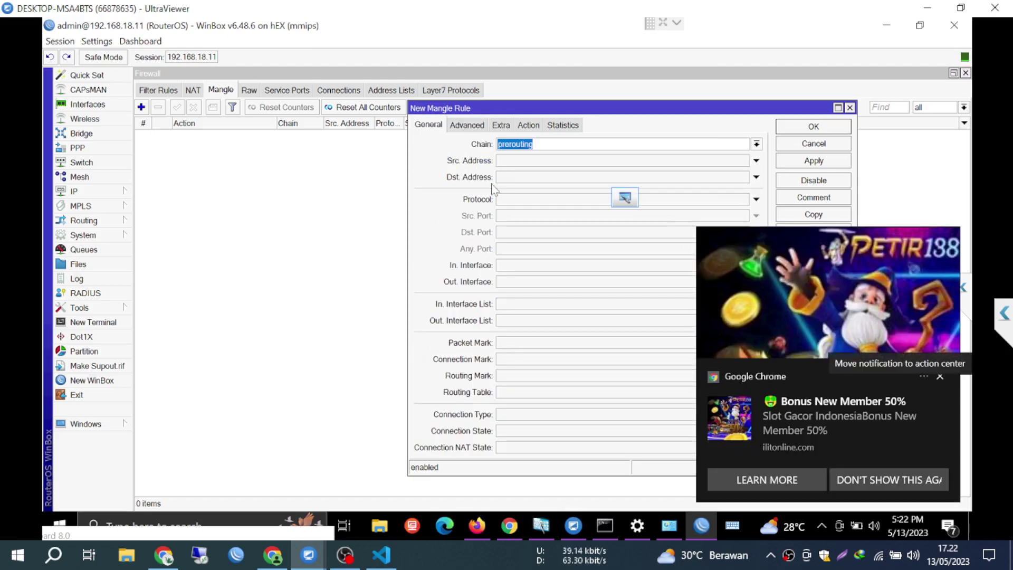
click(531, 200)
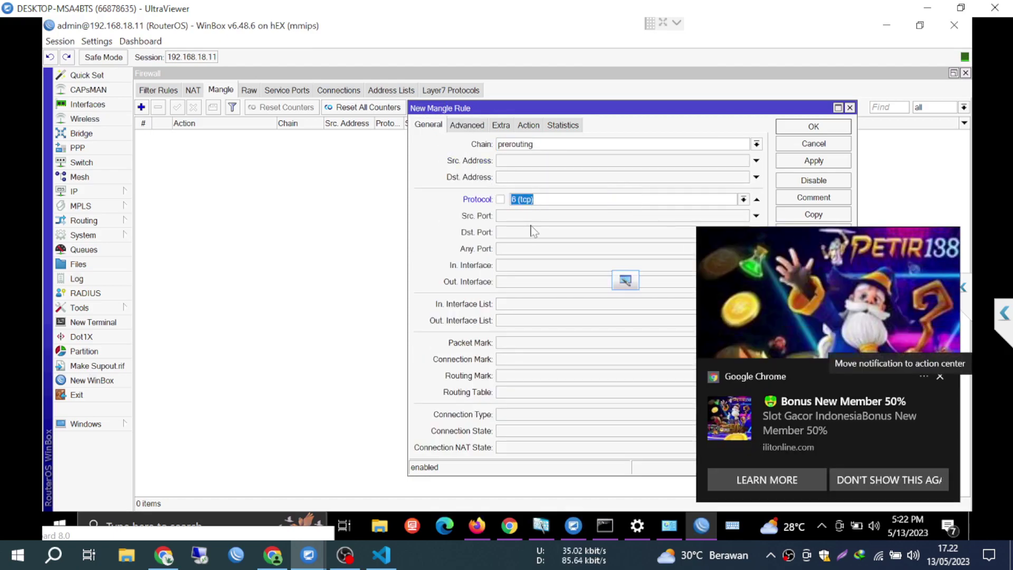
click(540, 232)
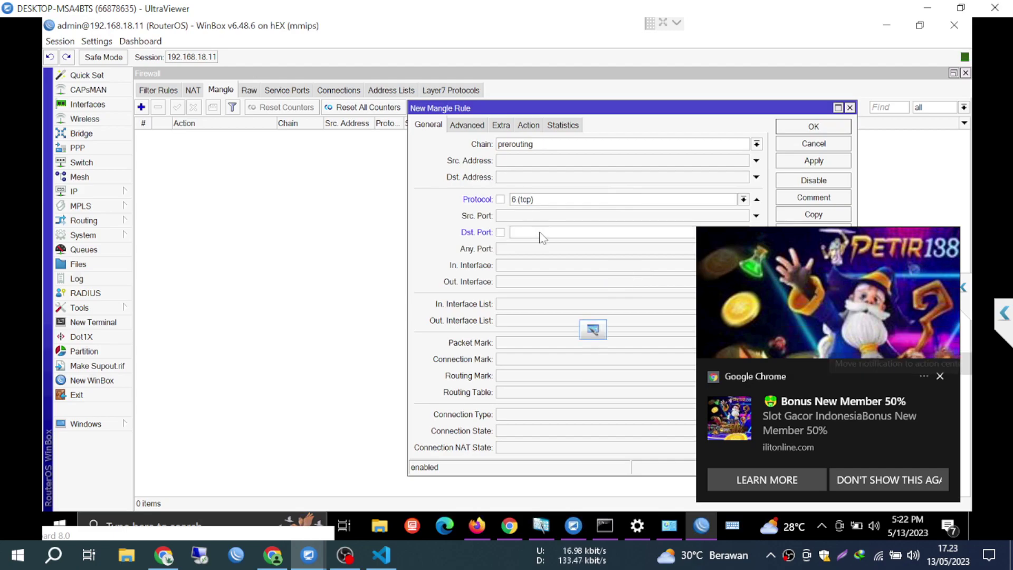
text(80,443)
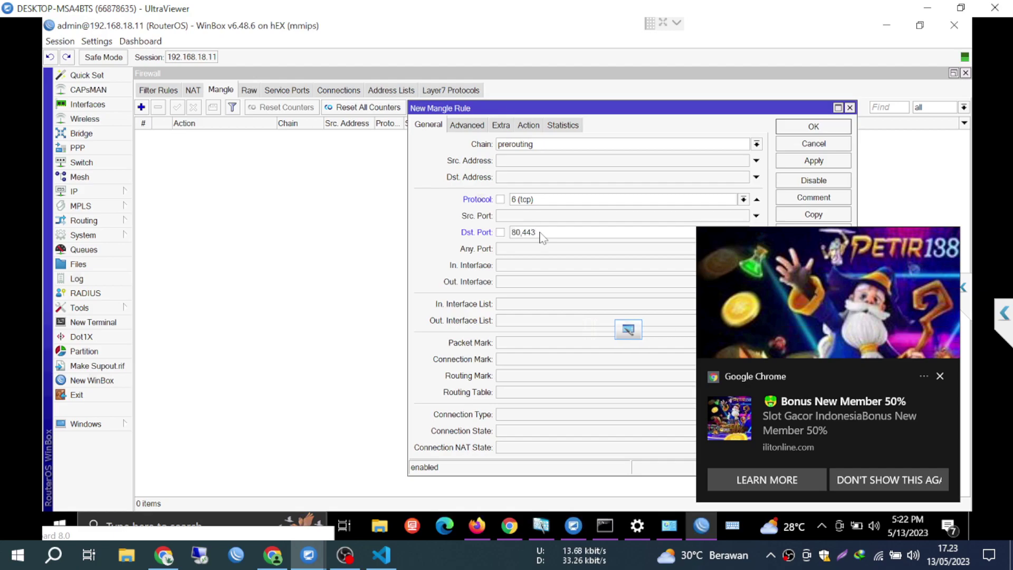
key(Return)
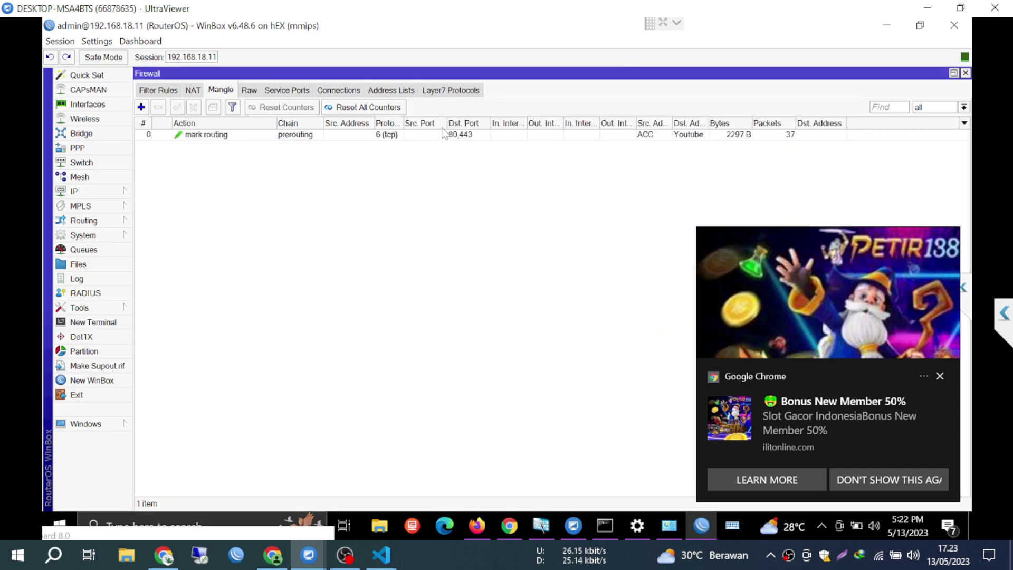
Step: Copy the tcp mangle rule, set the copy's protocol to udp, save both rules and close the firewall window
double_click(442, 135)
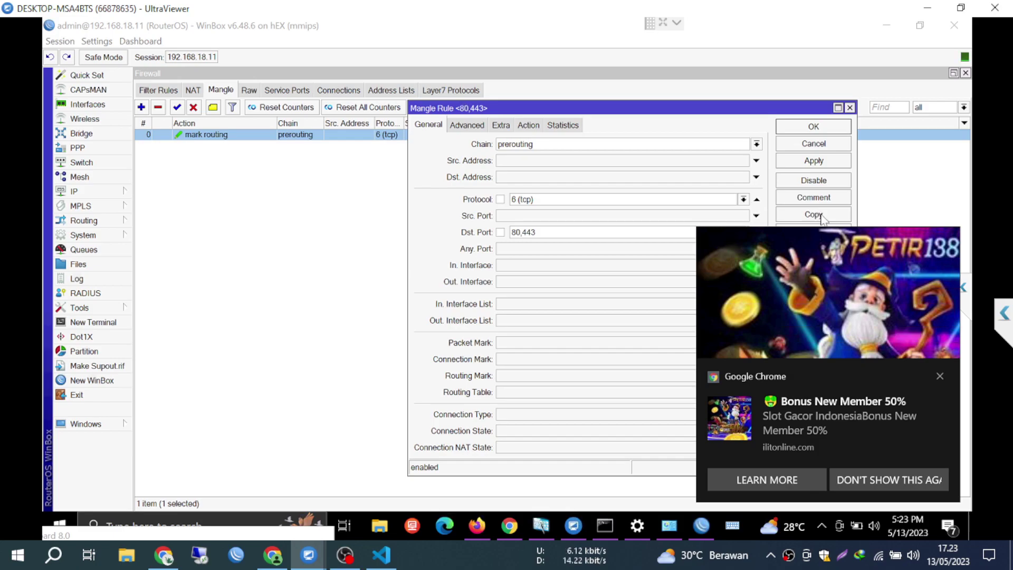
click(615, 109)
drag(614, 109, 477, 90)
click(673, 196)
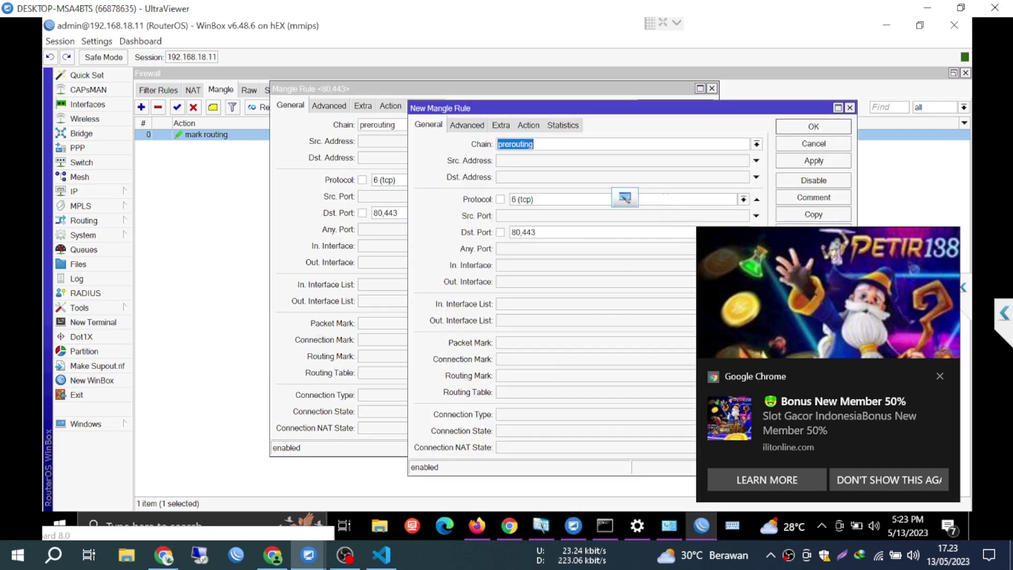
click(625, 199)
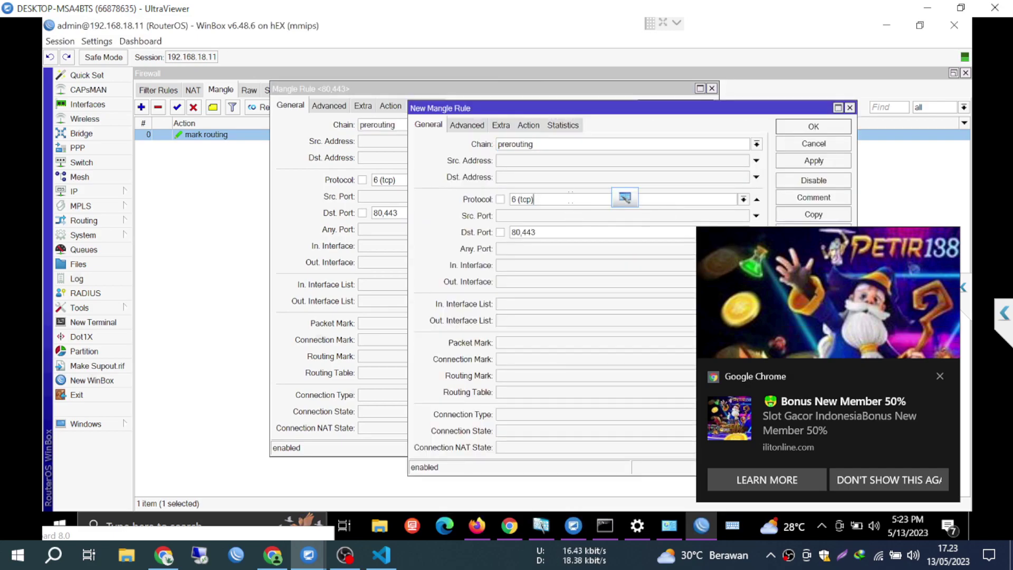
key(ctrl+a)
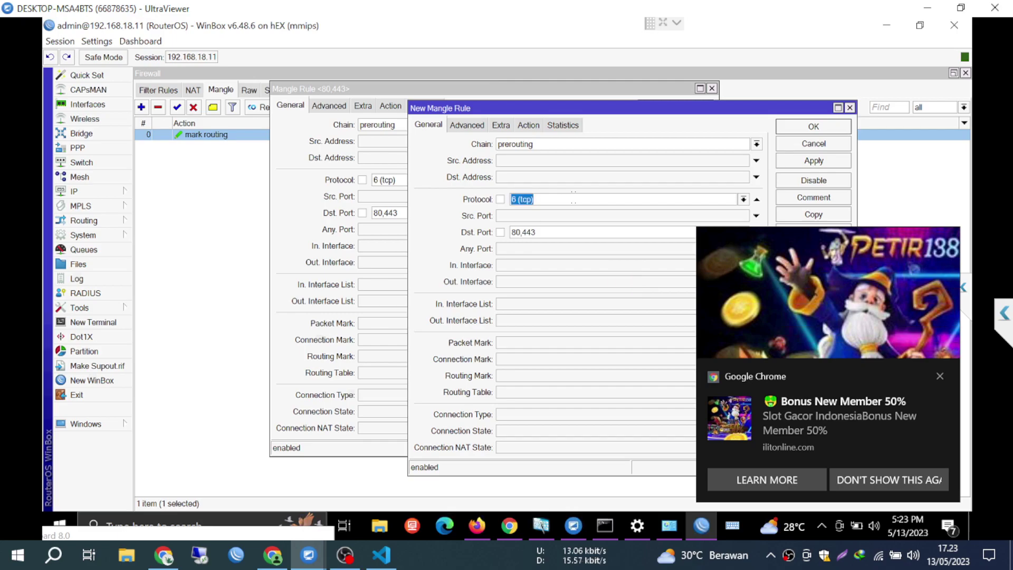
key(BackSpace)
text(udp)
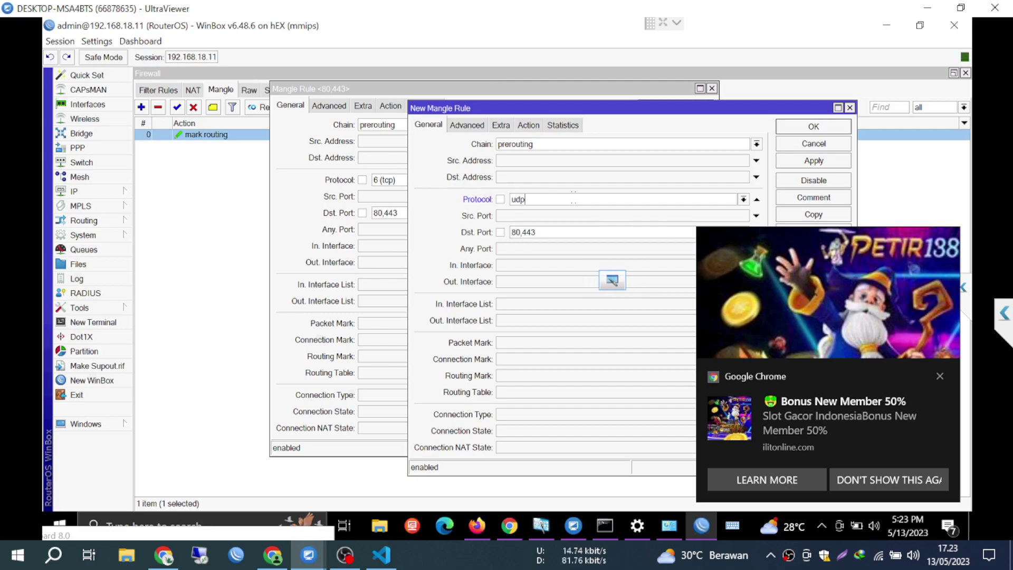
key(Return)
key(Return)
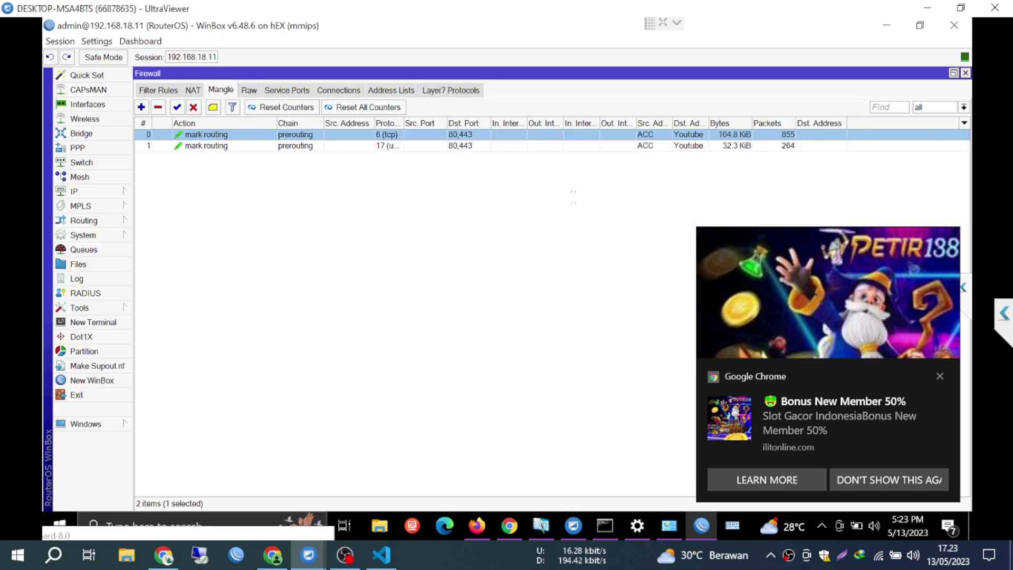
click(966, 74)
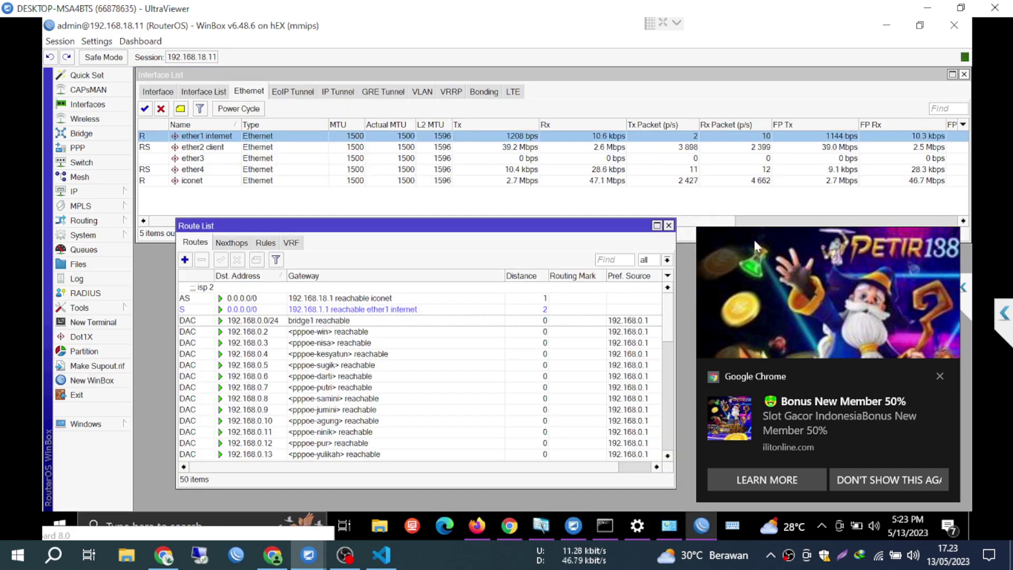
Step: Copy the default route through gateway 192.168.1.1 and set the copy's distance to 1
double_click(397, 310)
drag(522, 234, 188, 111)
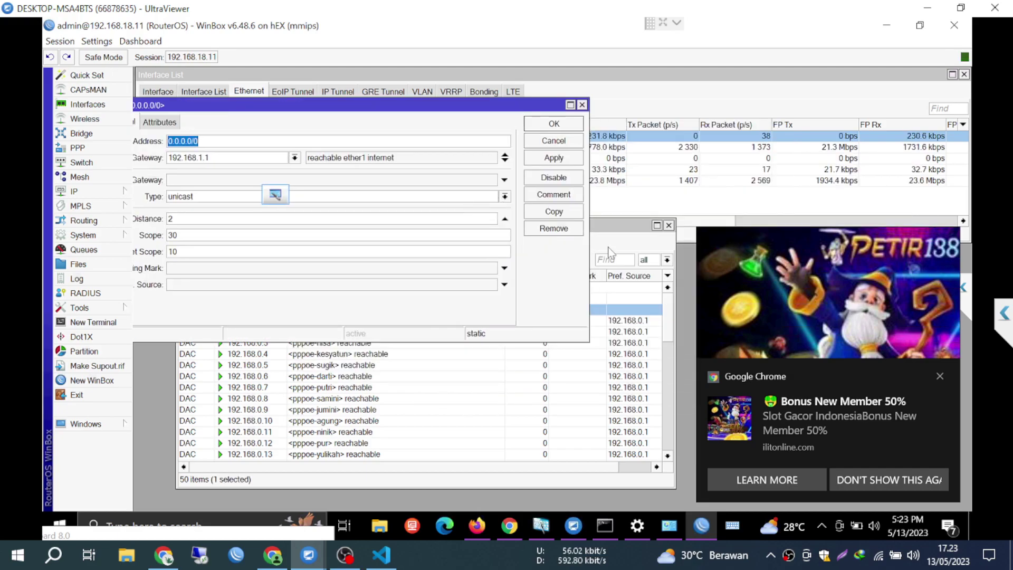
click(553, 211)
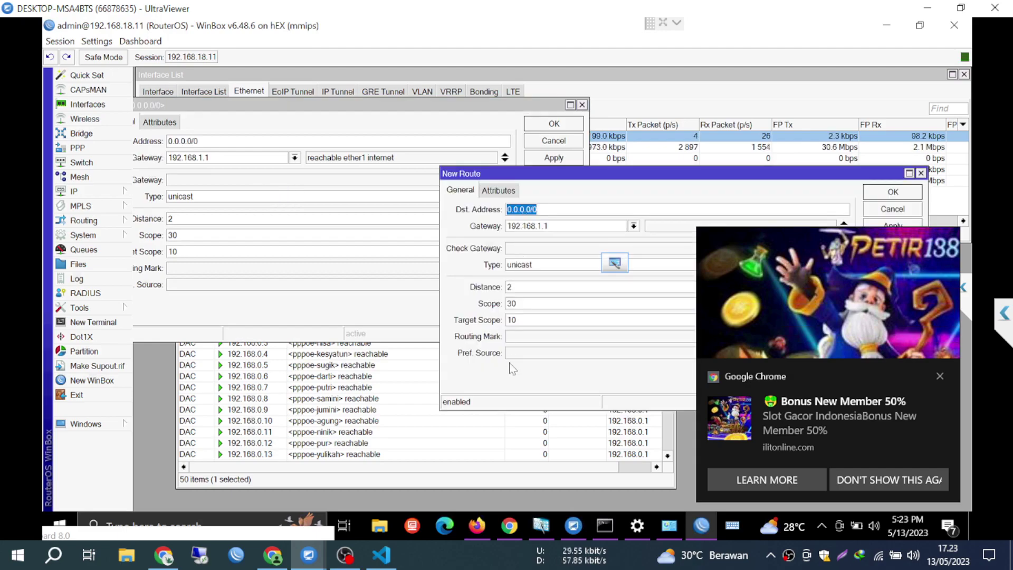
double_click(509, 287)
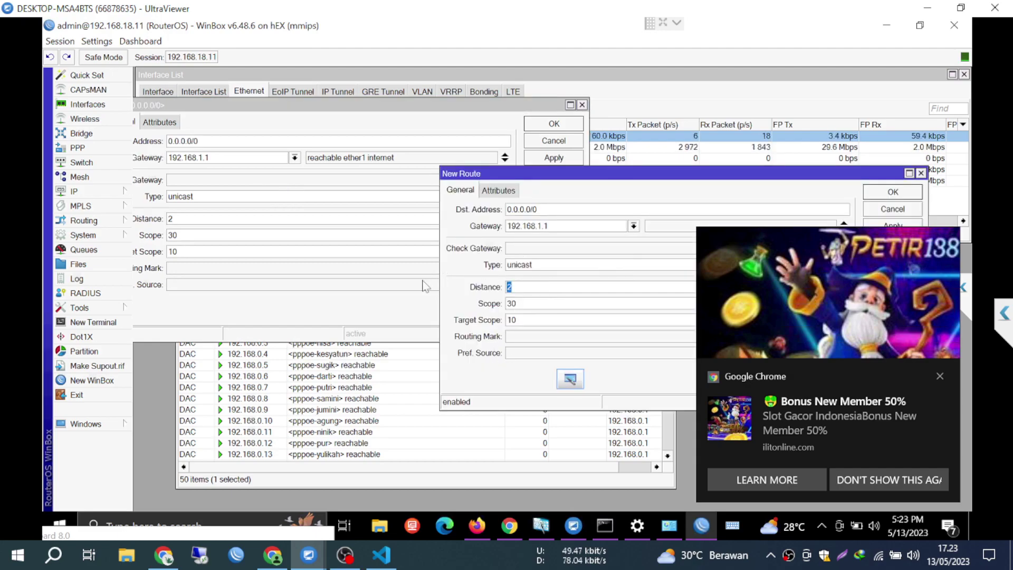
text(1)
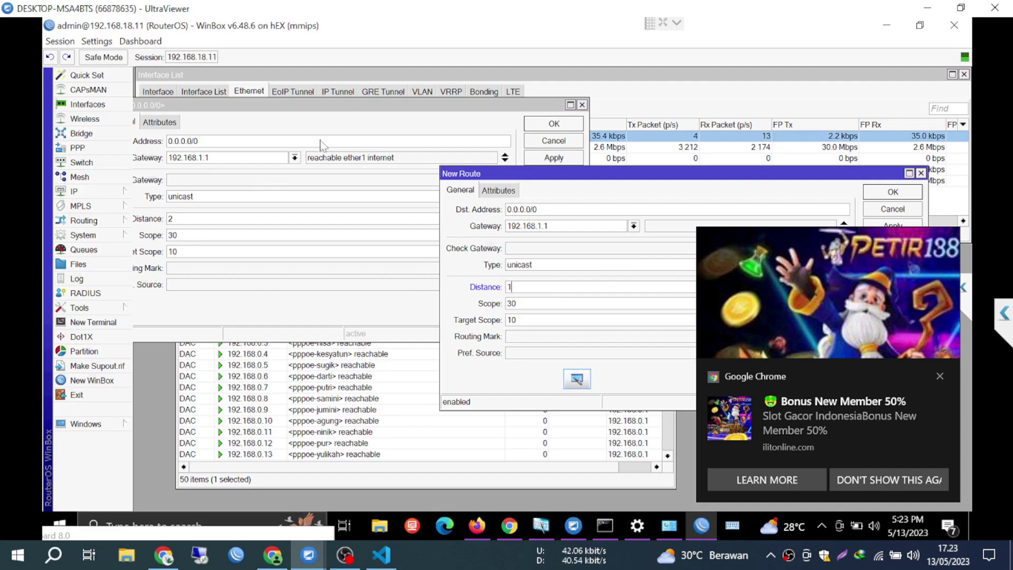
drag(526, 175, 318, 142)
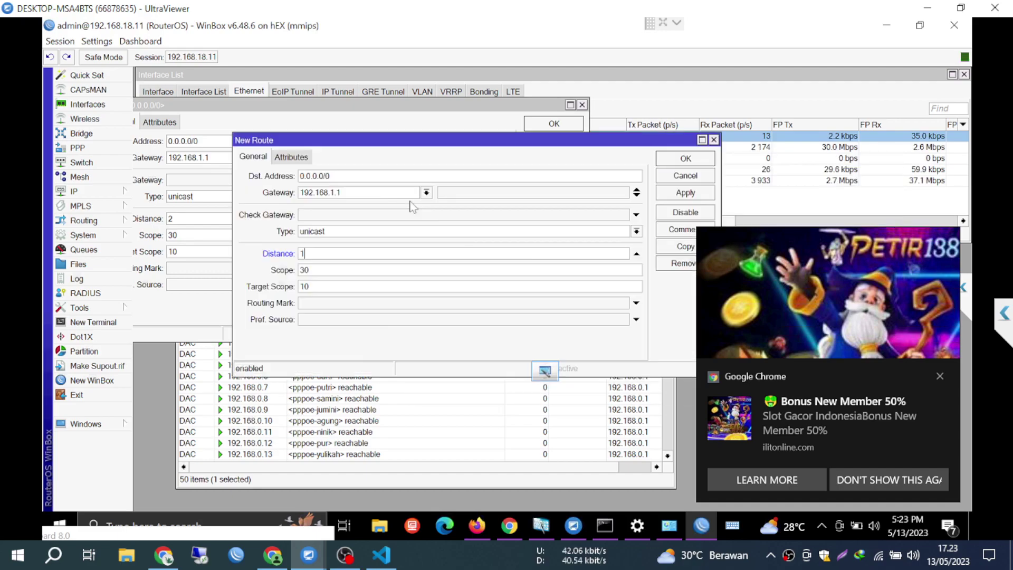
Step: Assign routing mark ID to the copied route, save it and close the route list
click(635, 304)
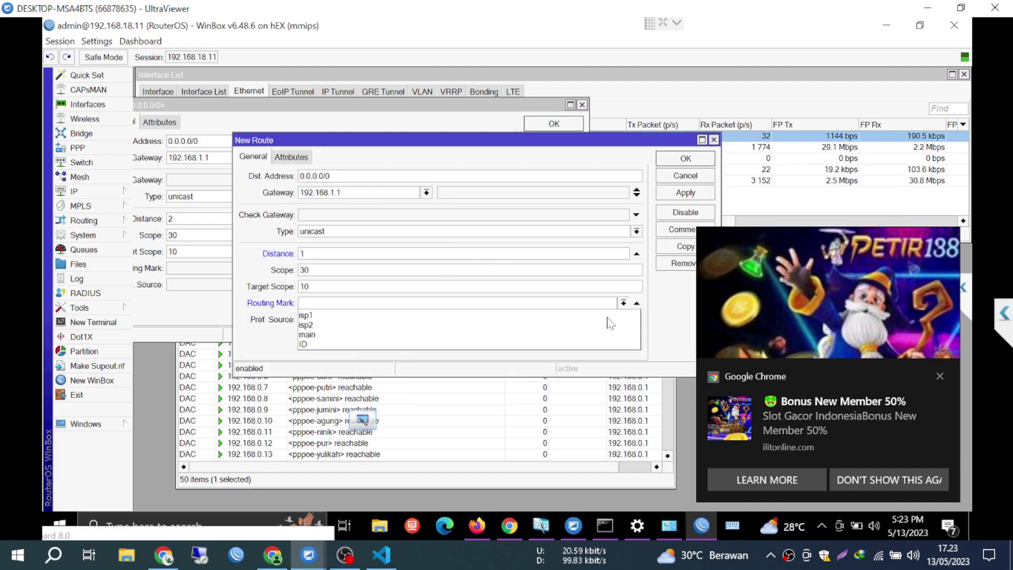
click(567, 344)
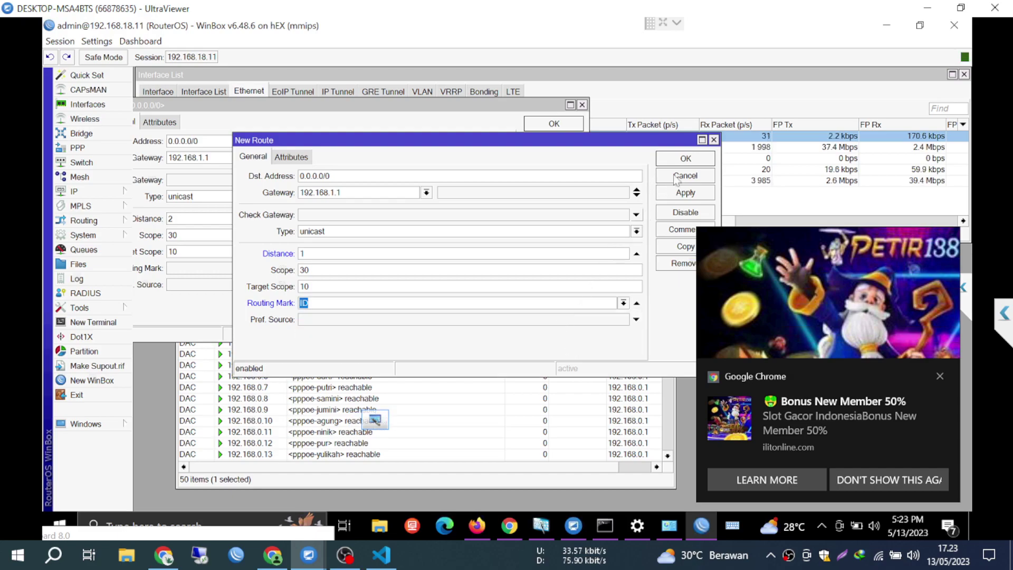
click(686, 160)
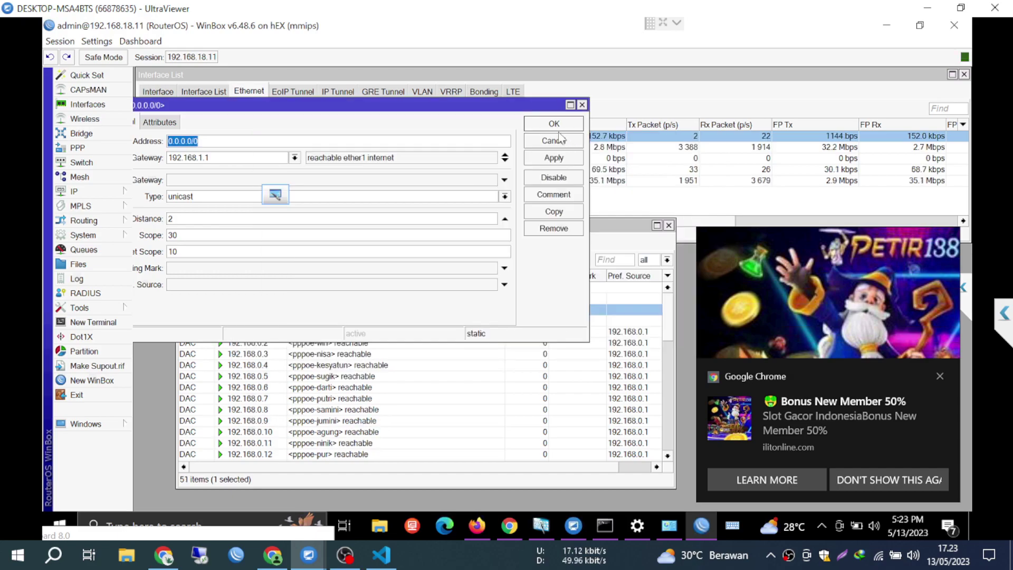
click(558, 125)
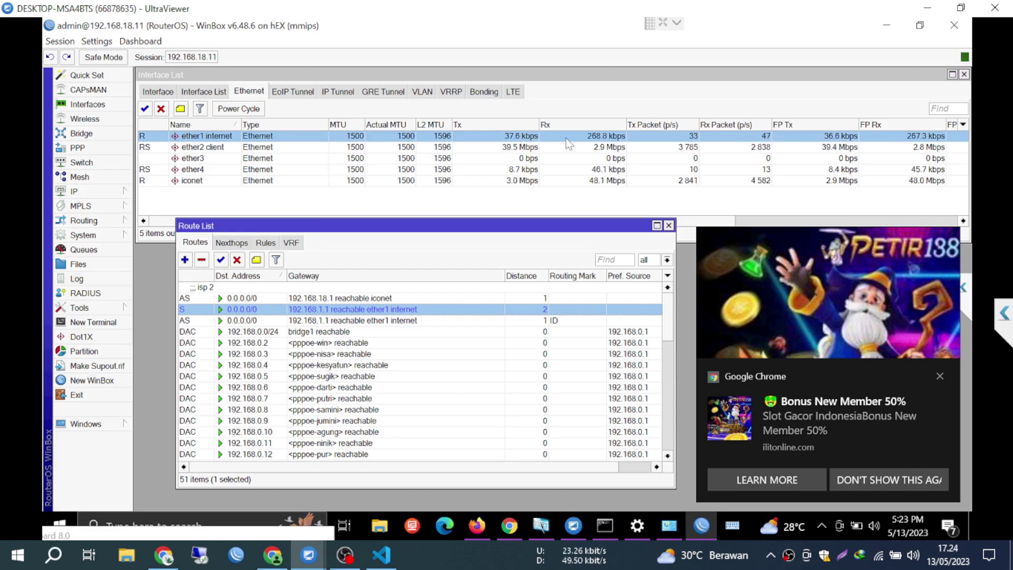
click(669, 226)
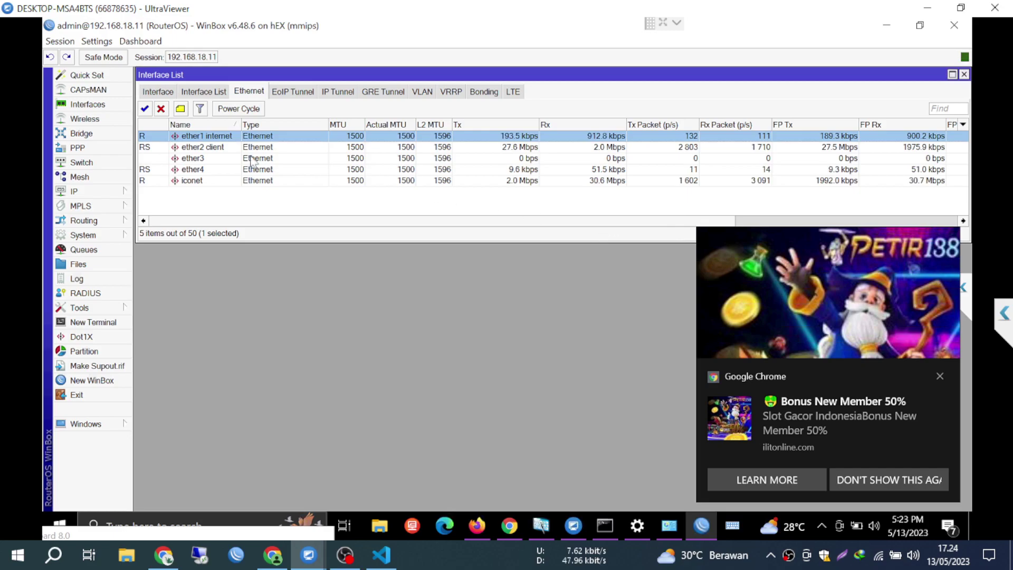
Step: Enable the four disabled Tiktok rules in the firewall raw table and close the firewall window
click(103, 195)
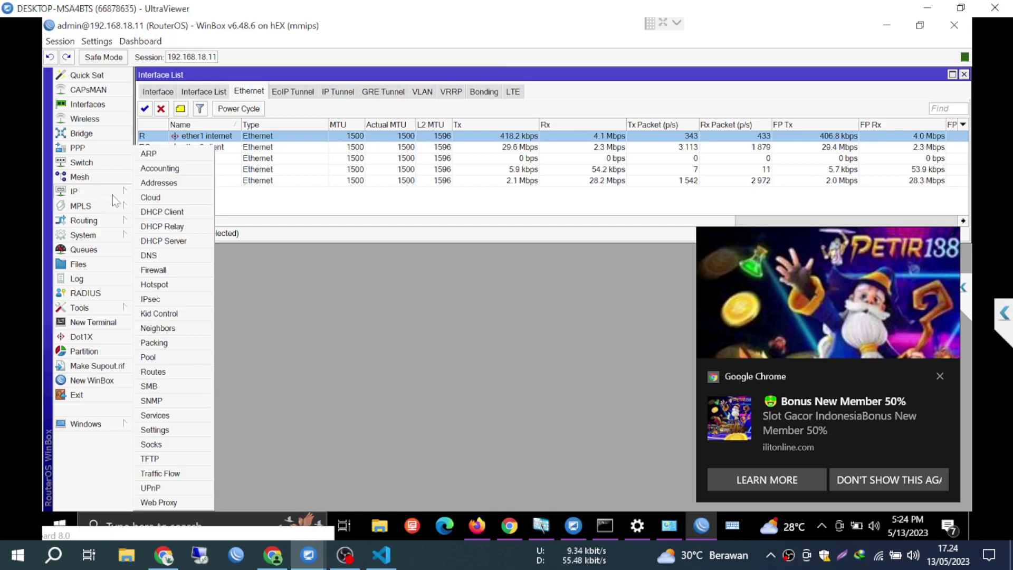
click(151, 271)
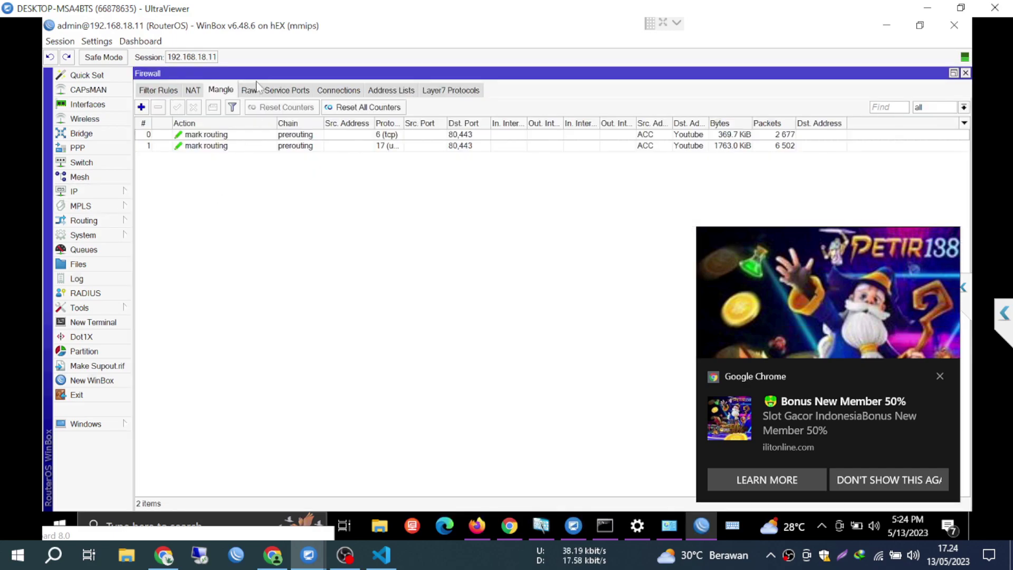
click(249, 91)
click(236, 289)
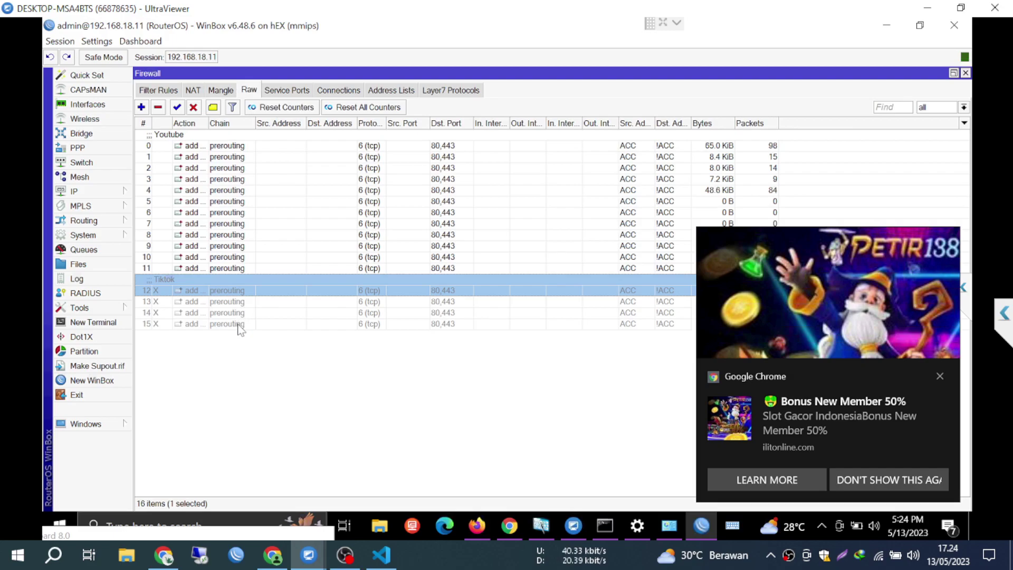
shift+click(240, 325)
key(ctrl+e)
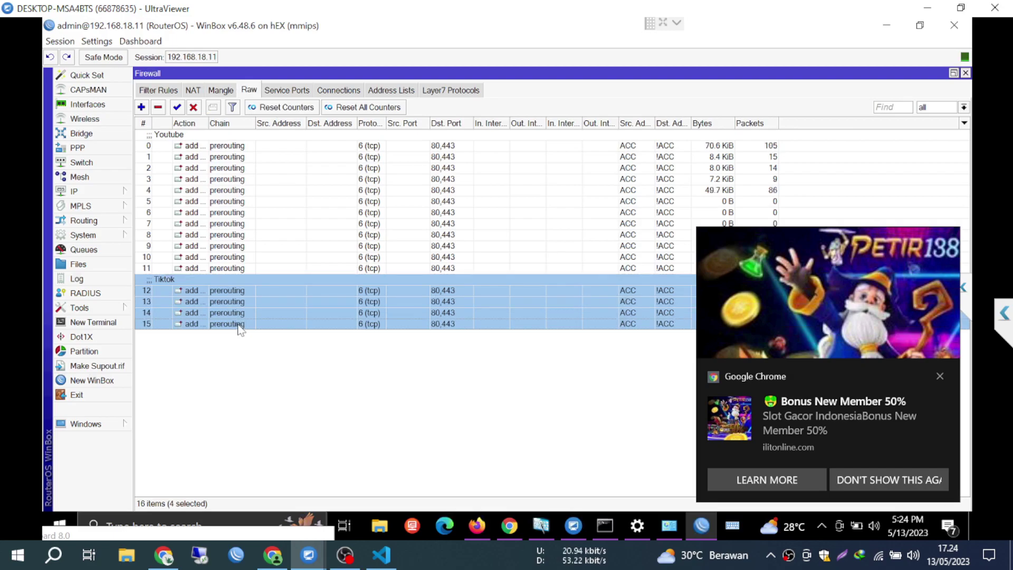
click(966, 74)
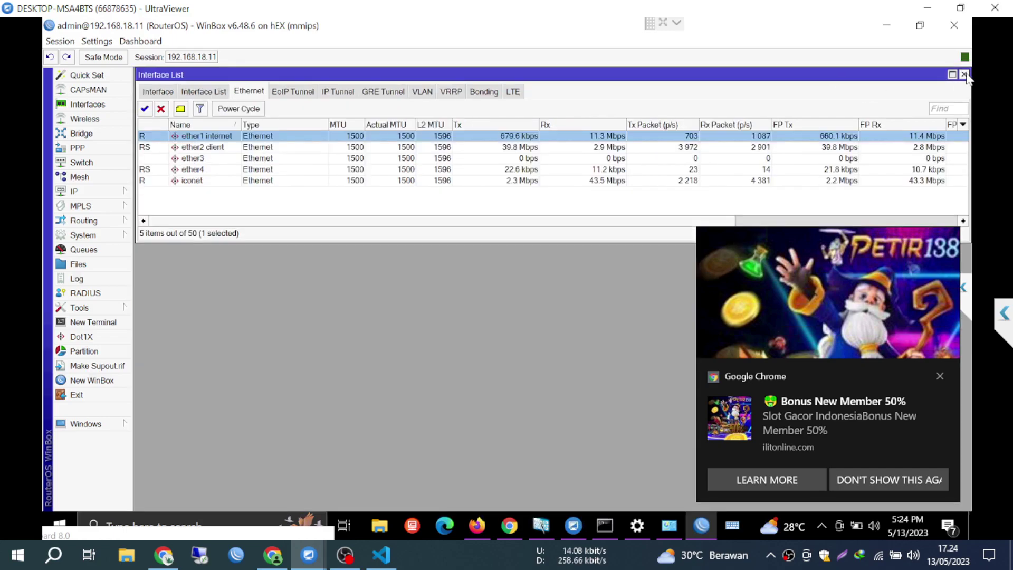